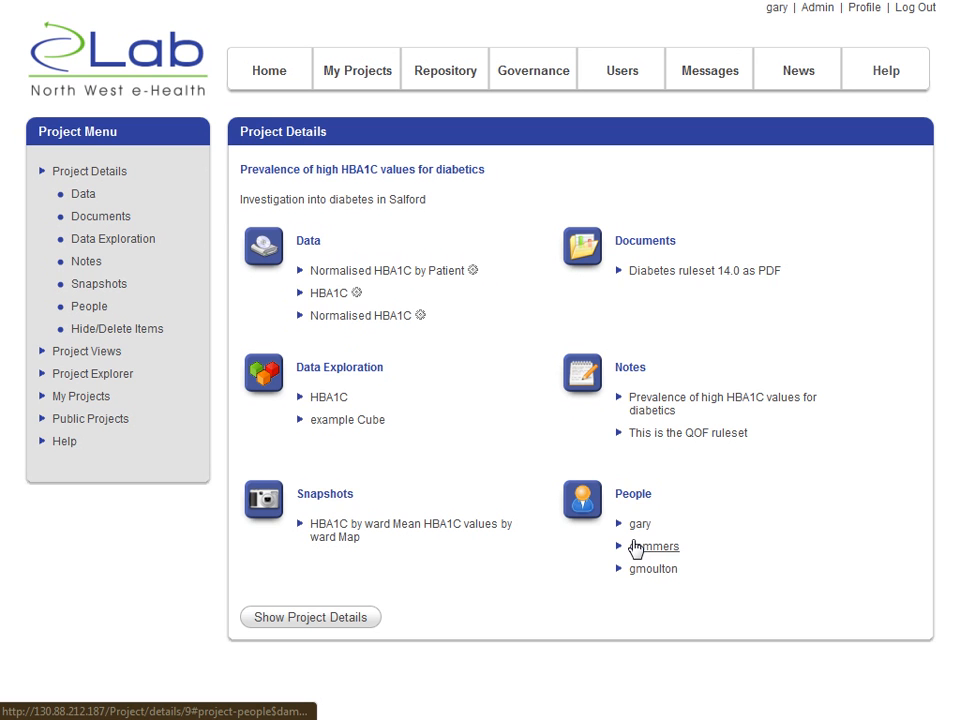
- Start adding repository data to the project from the Salford Patient Information dataset, excluding its GP_Code column
left_click(310, 243)
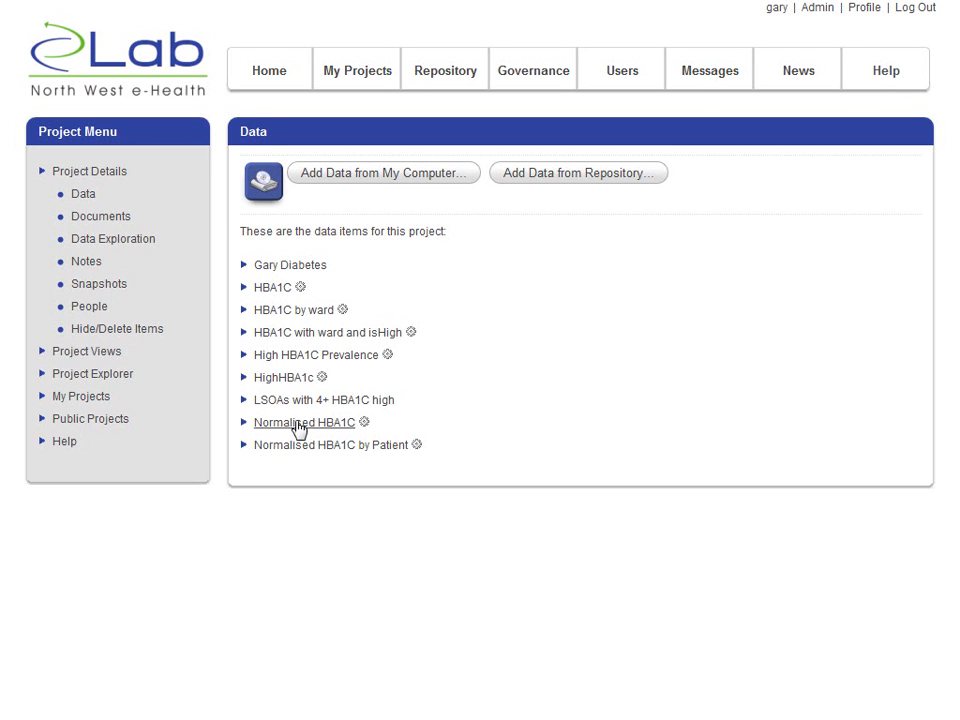
left_click(550, 175)
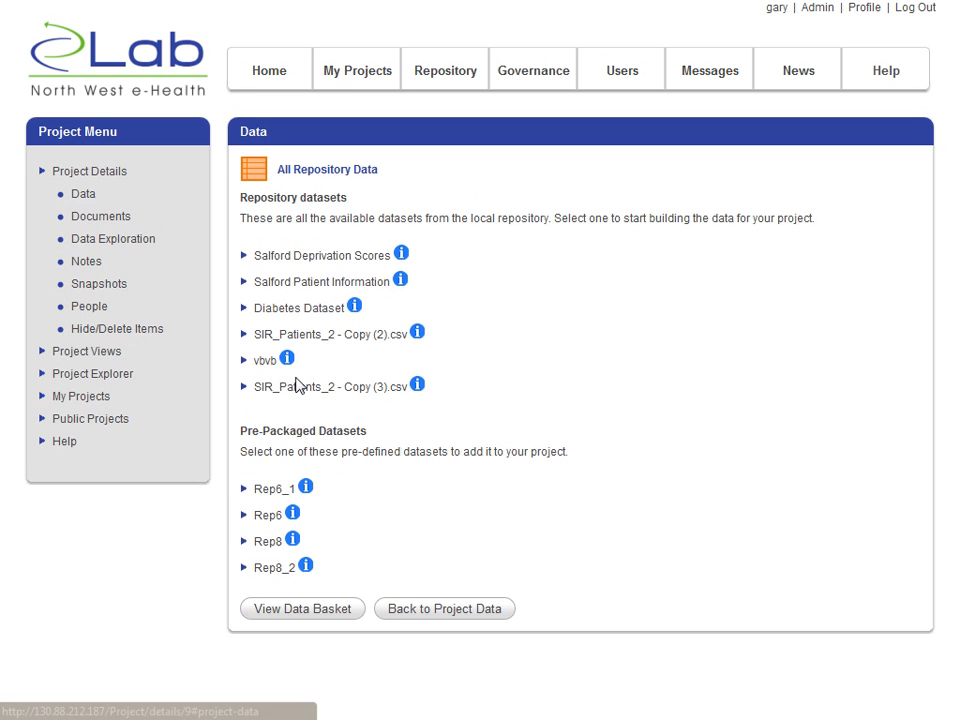
left_click(298, 288)
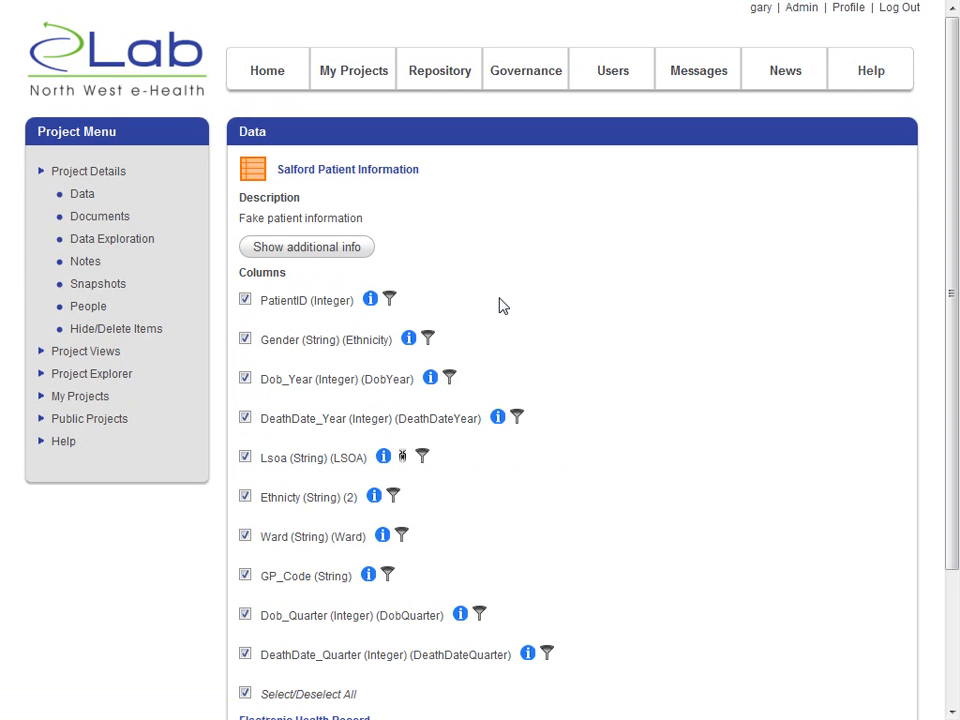
scroll(502, 306, "down", 3)
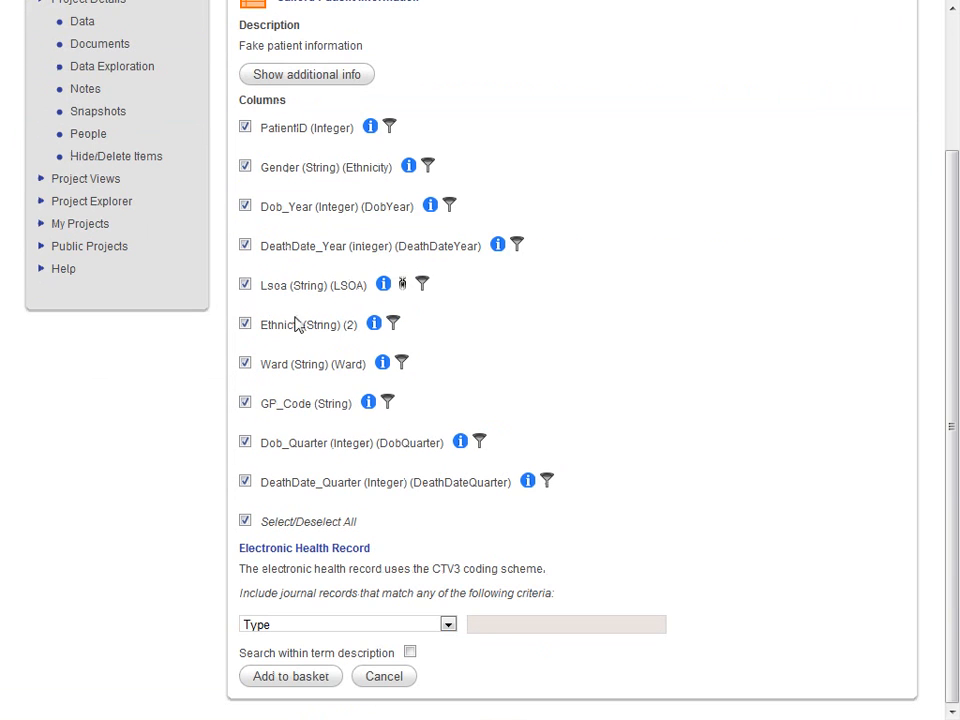
left_click(245, 403)
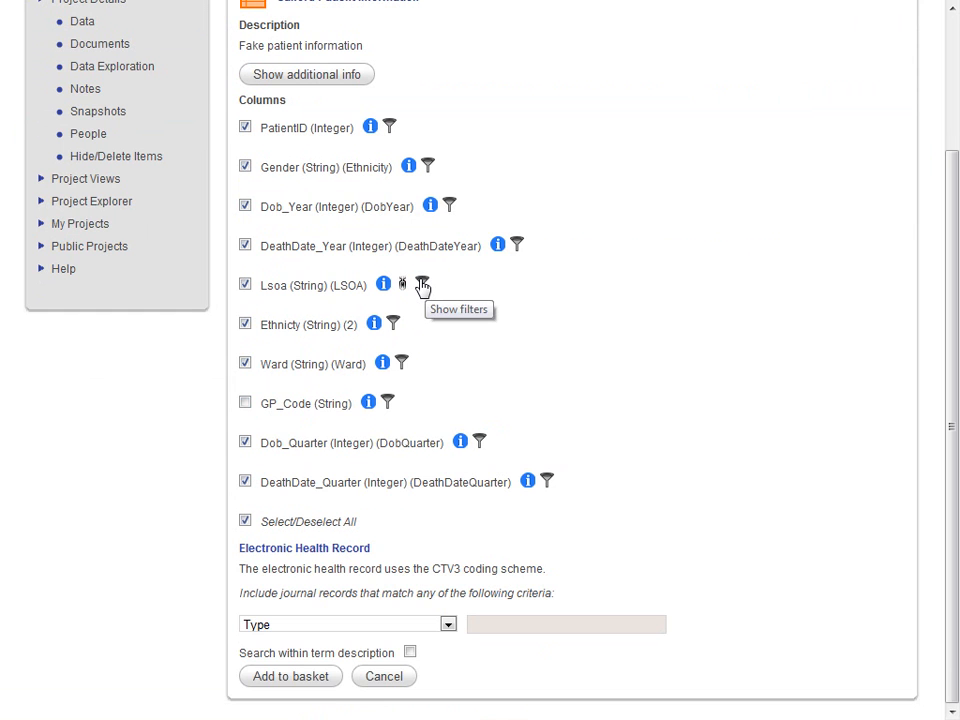
- Inspect the filter options of the Lsoa and Dob_Year columns and the datasets linked to Lsoa
left_click(422, 285)
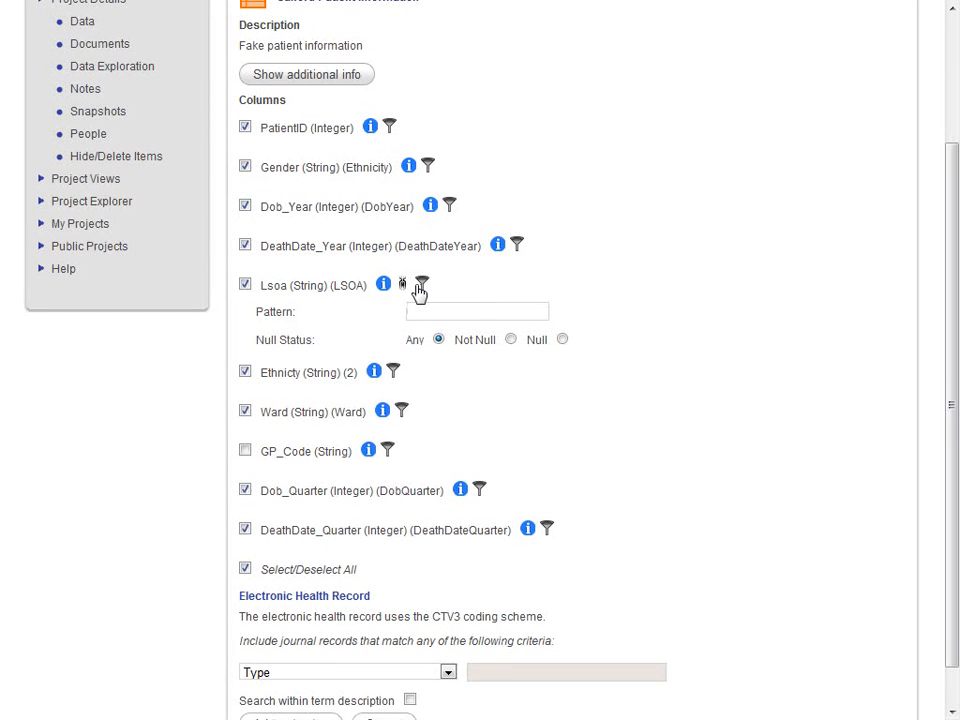
left_click(421, 286)
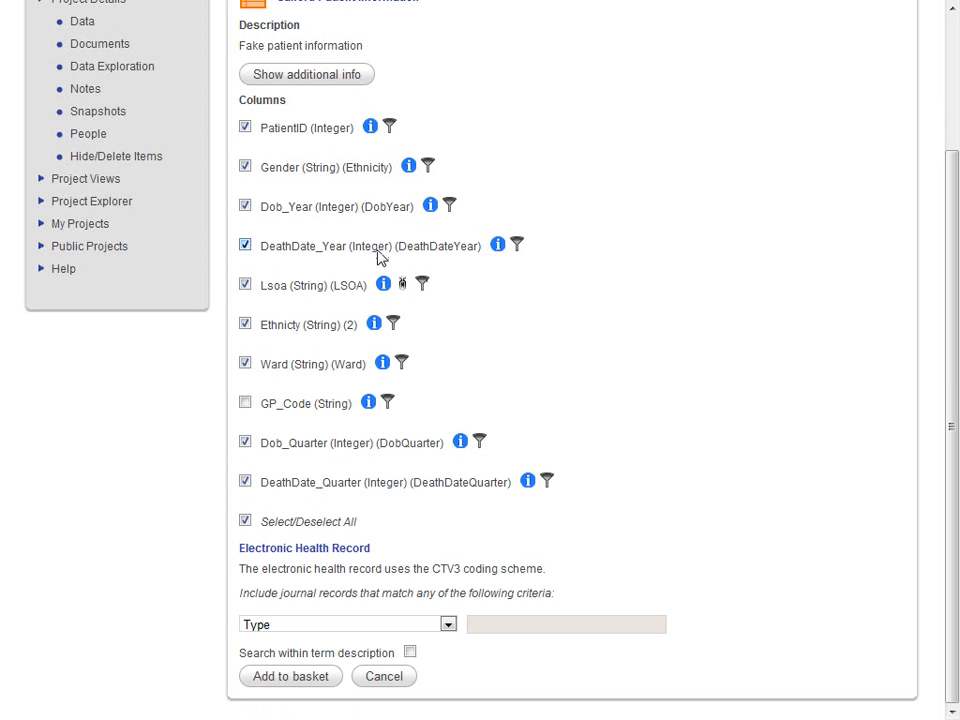
left_click(450, 205)
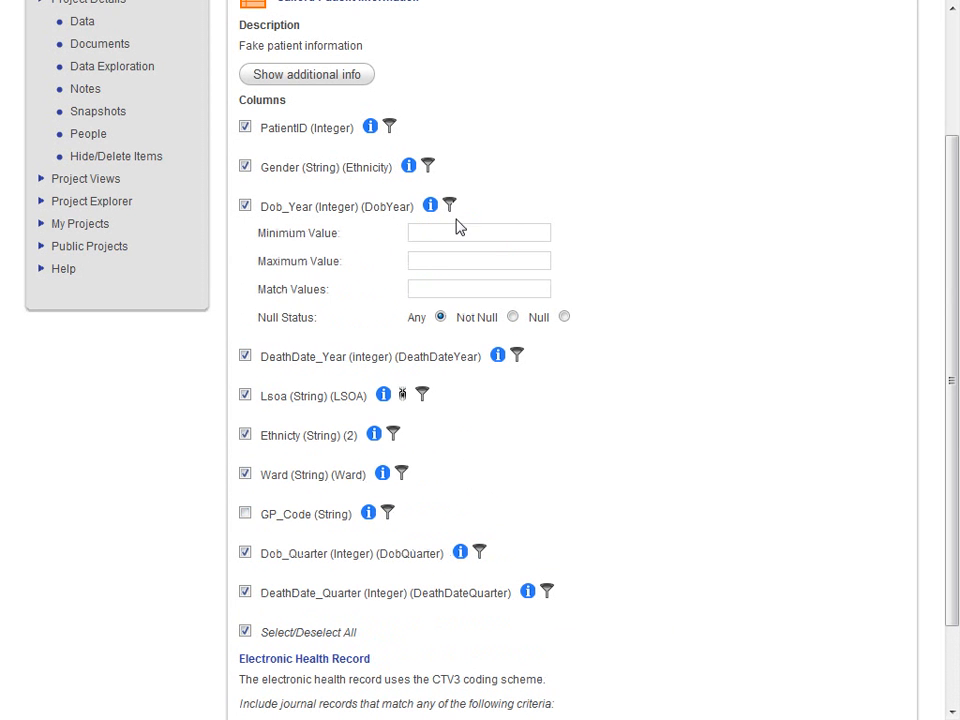
left_click(449, 208)
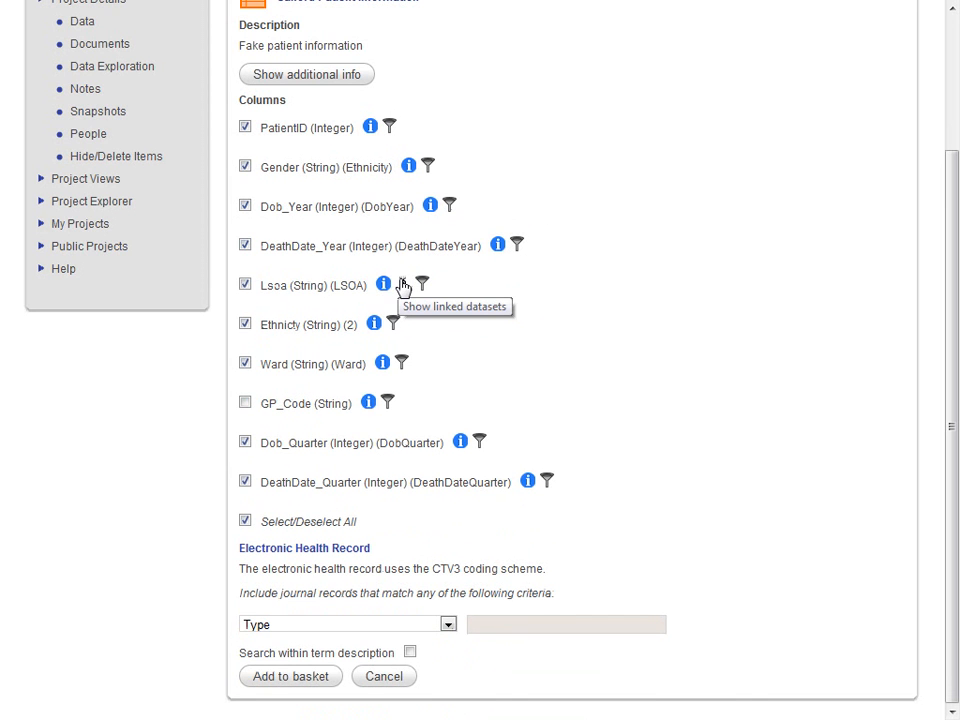
left_click(403, 286)
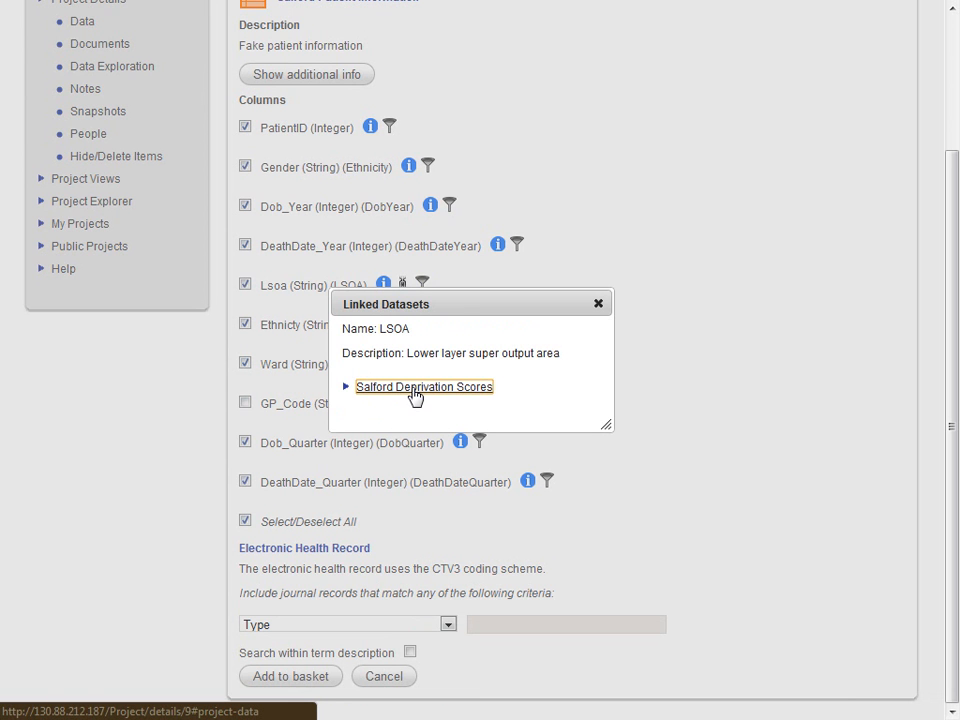
left_click(598, 305)
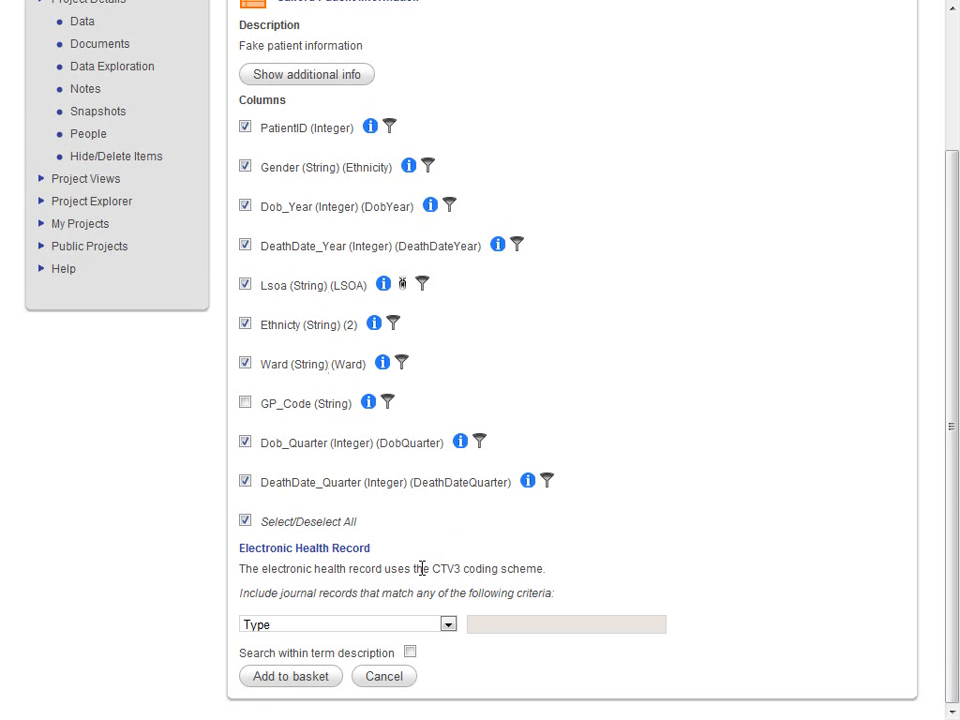
- Add a Diagnoses criterion for "Diabetes mellitus type 2" to the electronic health record selection
left_click(423, 628)
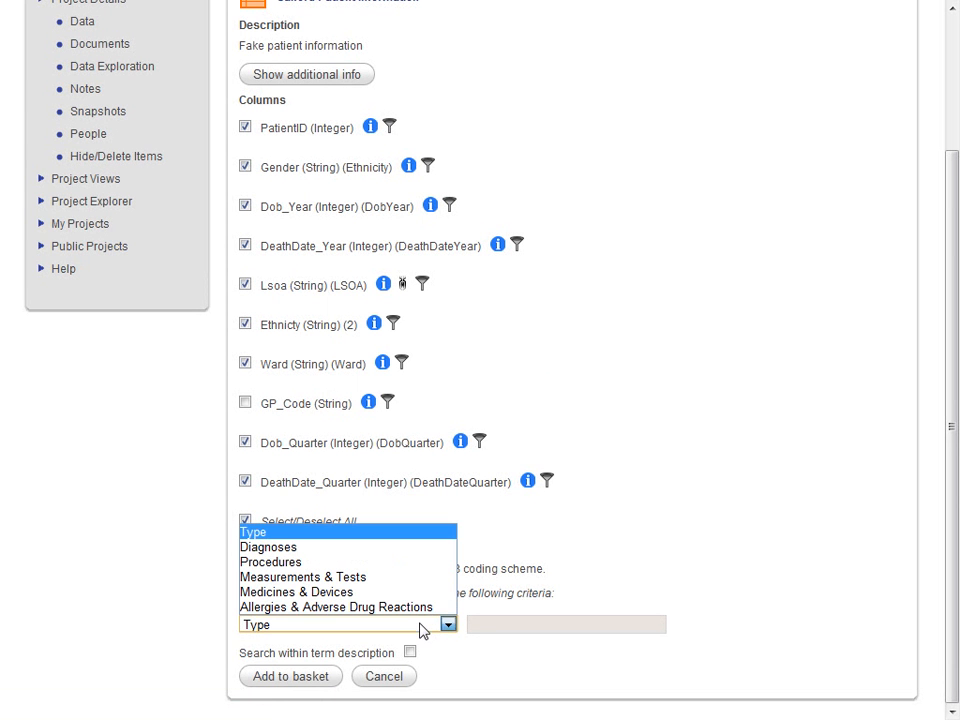
left_click(348, 549)
left_click(491, 625)
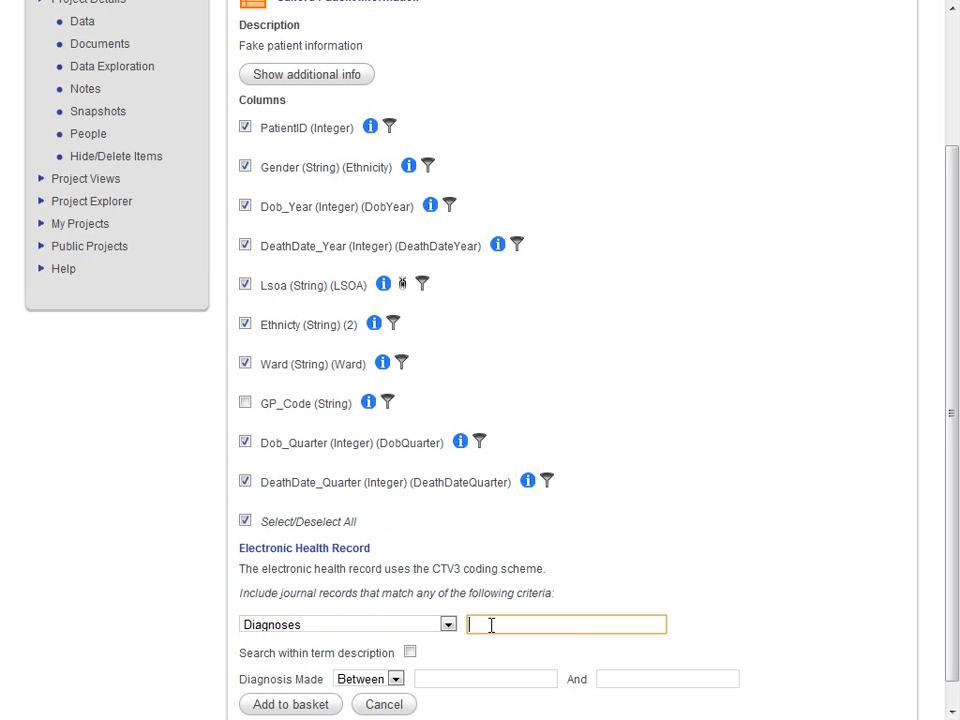
scroll(491, 626, "down", 1)
type("diabetes")
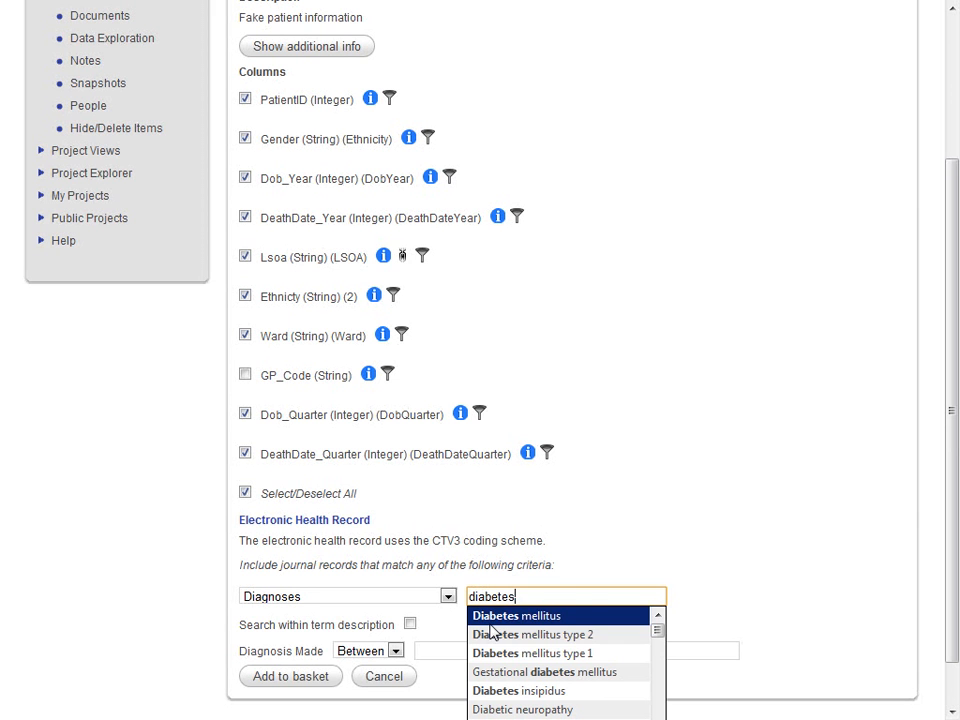
left_click(541, 634)
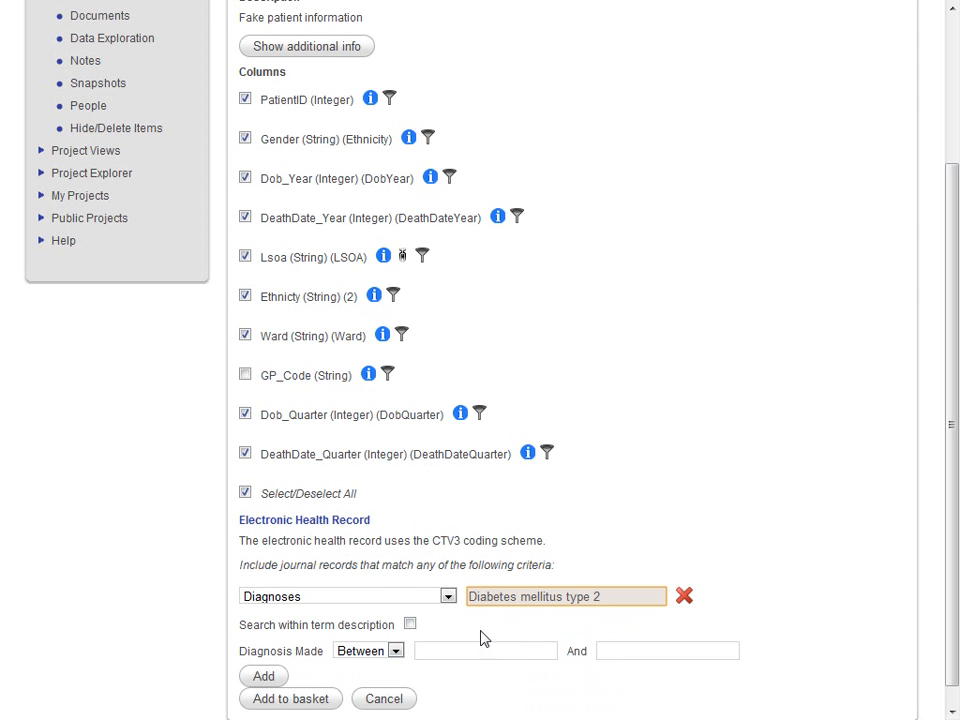
left_click(270, 678)
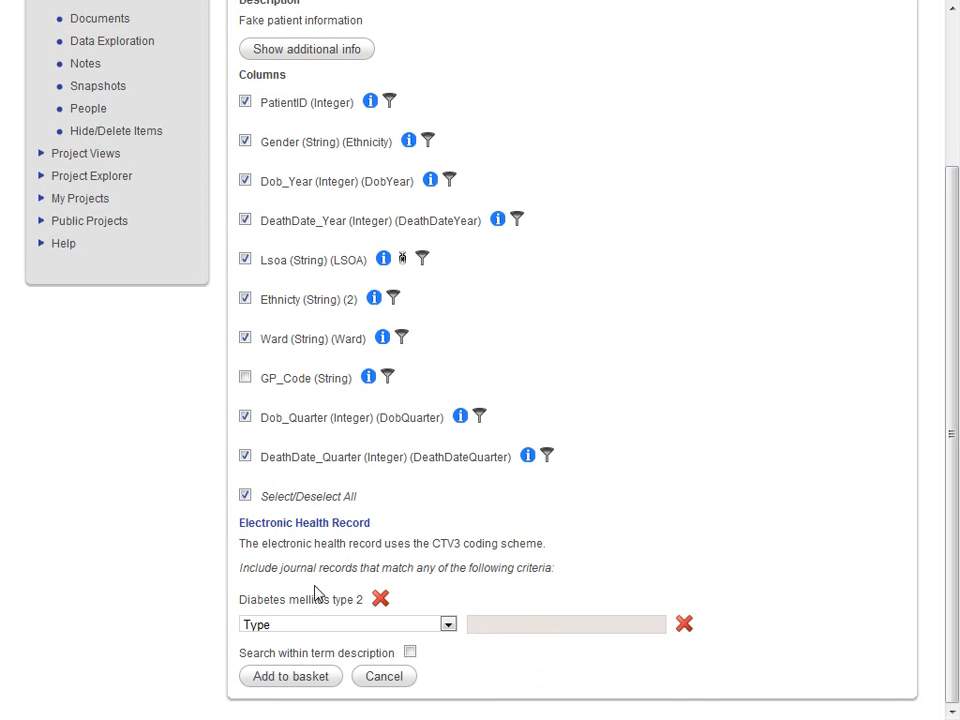
- Review the Read codes covered by the Diabetes mellitus type 2 criterion and close the list
left_click(306, 602)
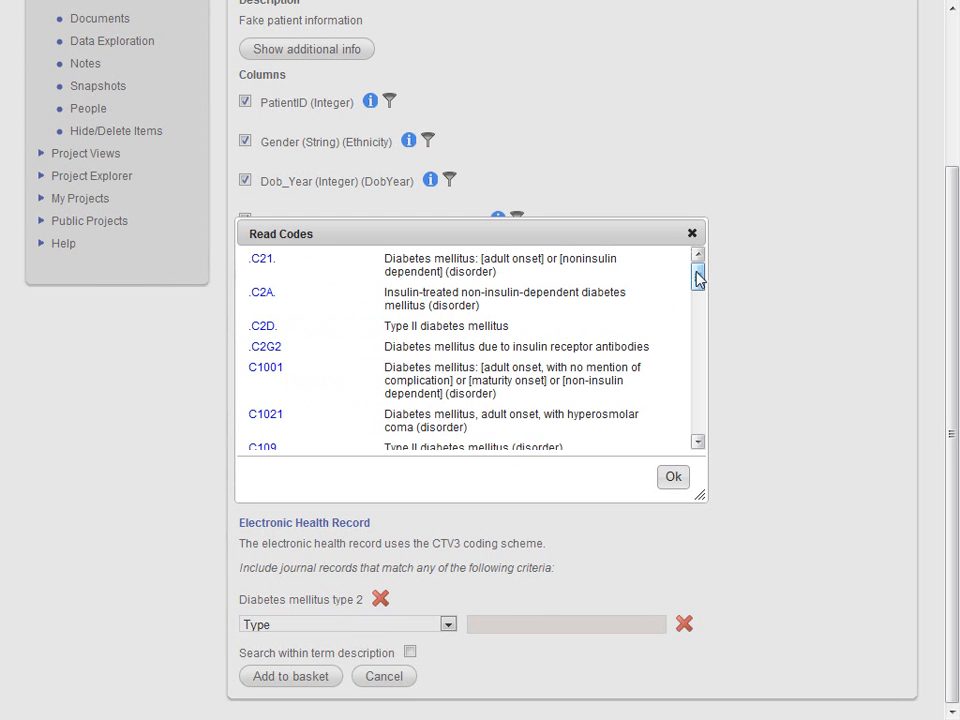
left_click_drag(700, 285, 724, 270)
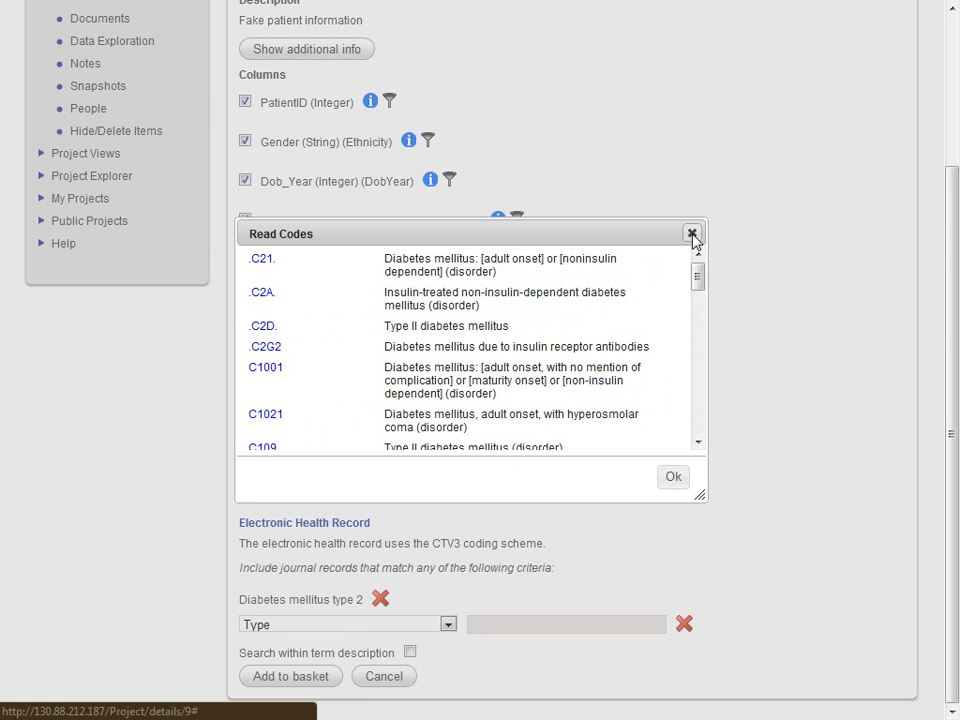
left_click(692, 235)
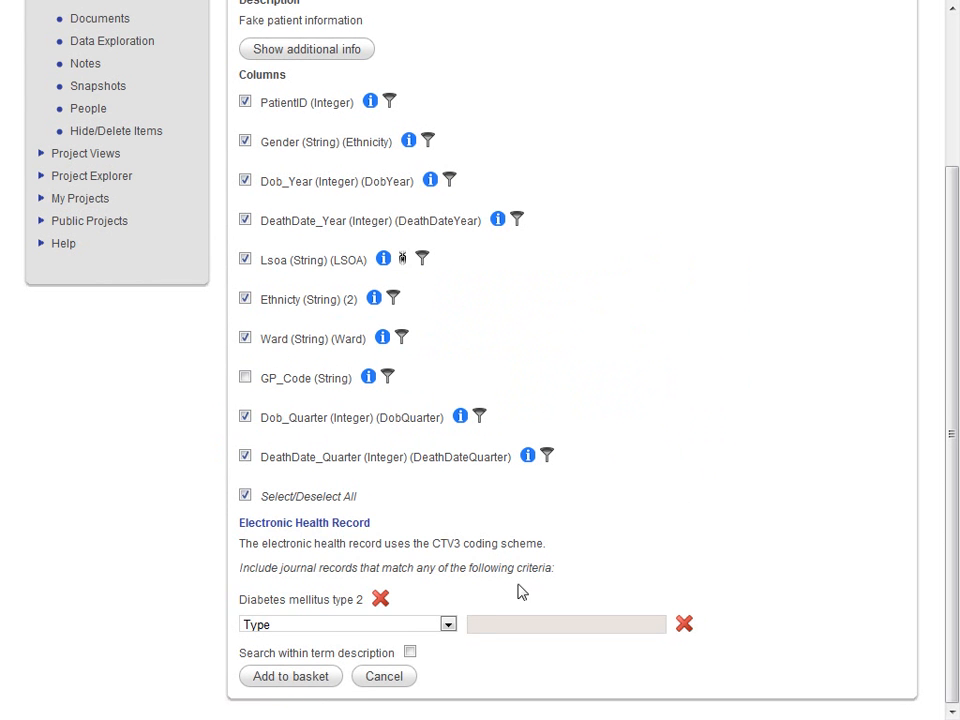
- Add a Measurements & Tests criterion for "Hemoglobin A1c measurement", found by searching for hba1c
left_click(449, 626)
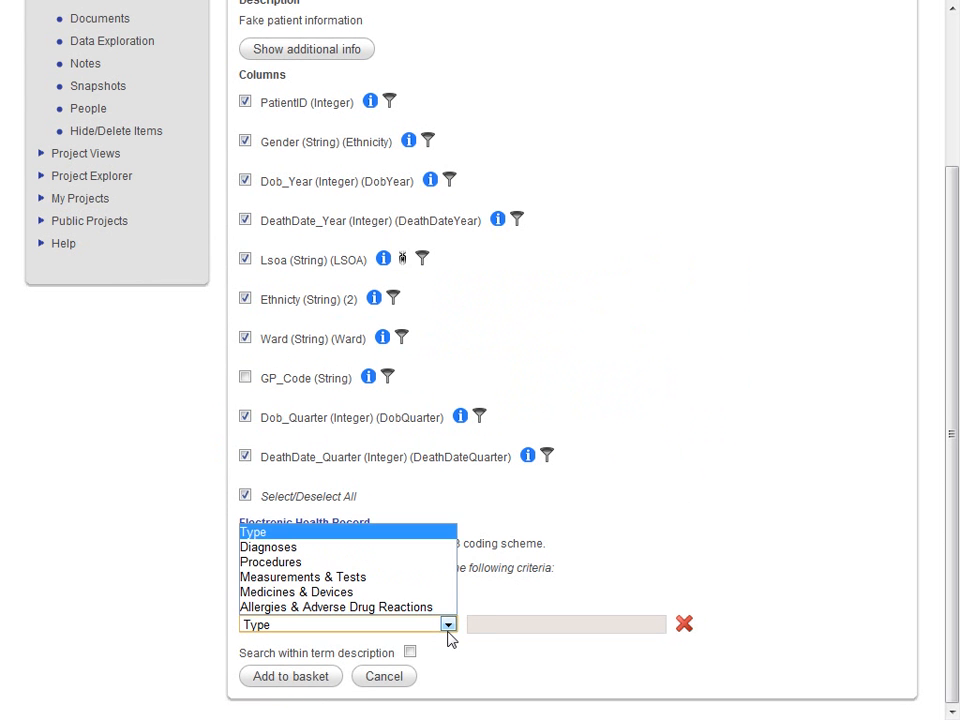
left_click(397, 577)
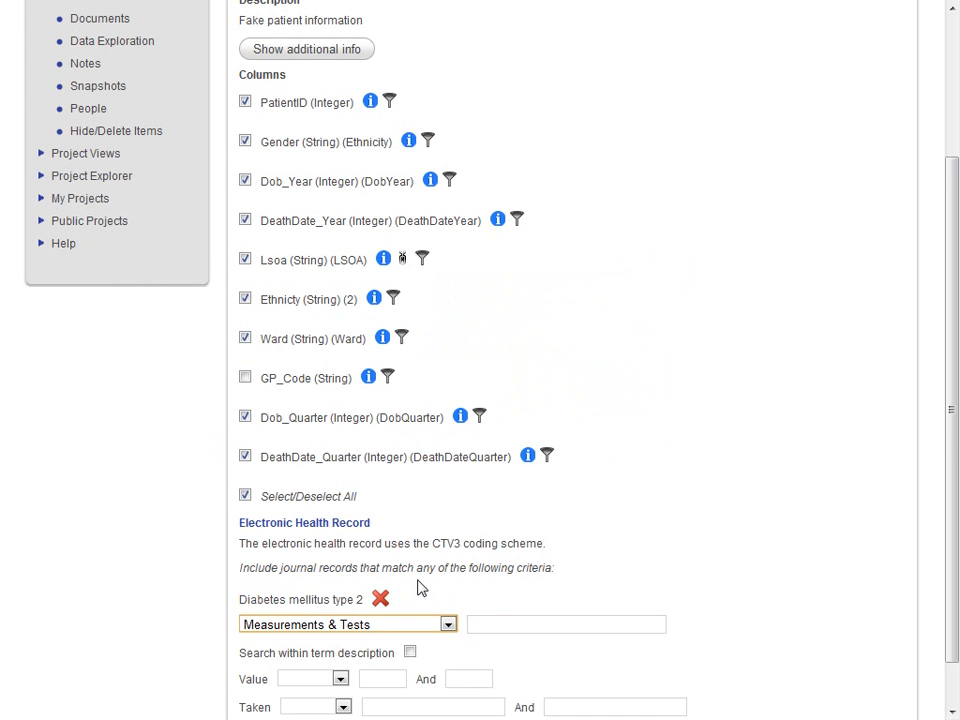
left_click(495, 632)
type("hba1c")
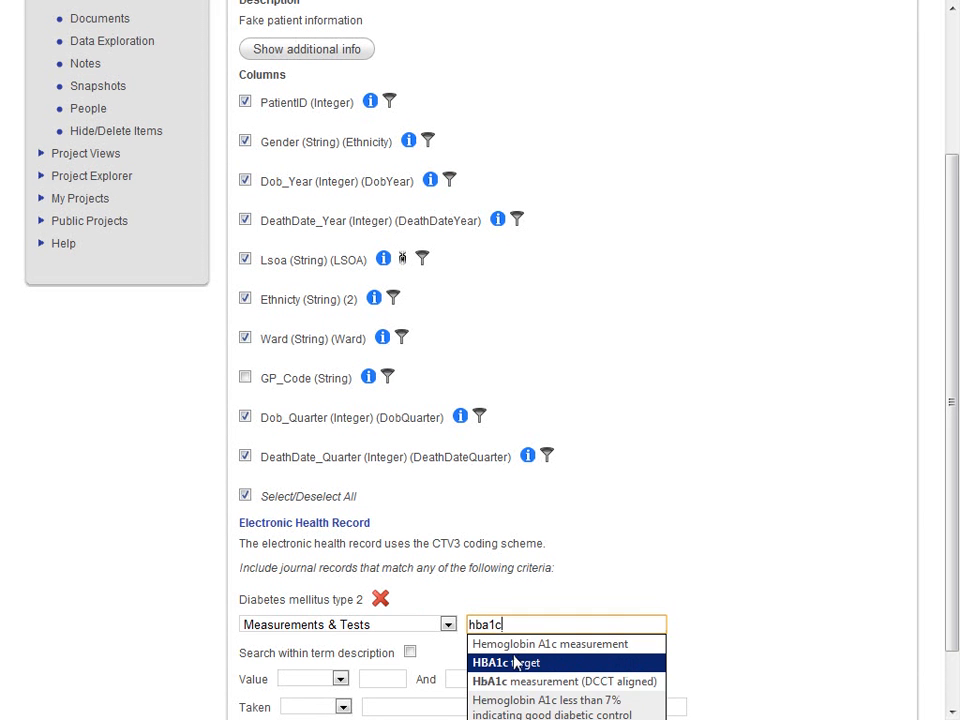
left_click(520, 640)
scroll(405, 654, "down", 2)
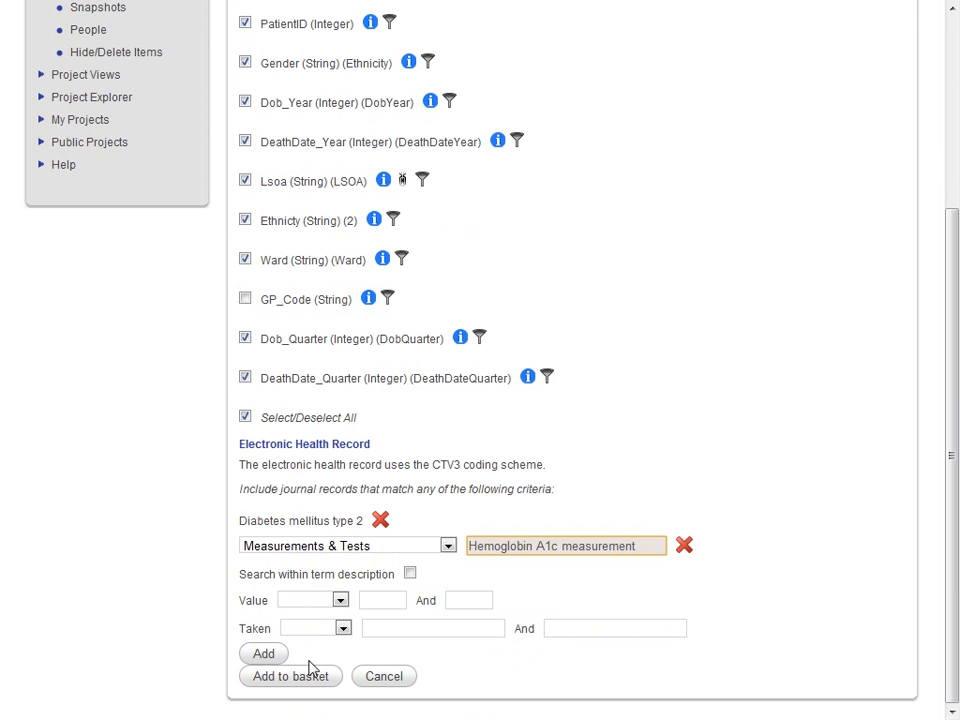
left_click(268, 653)
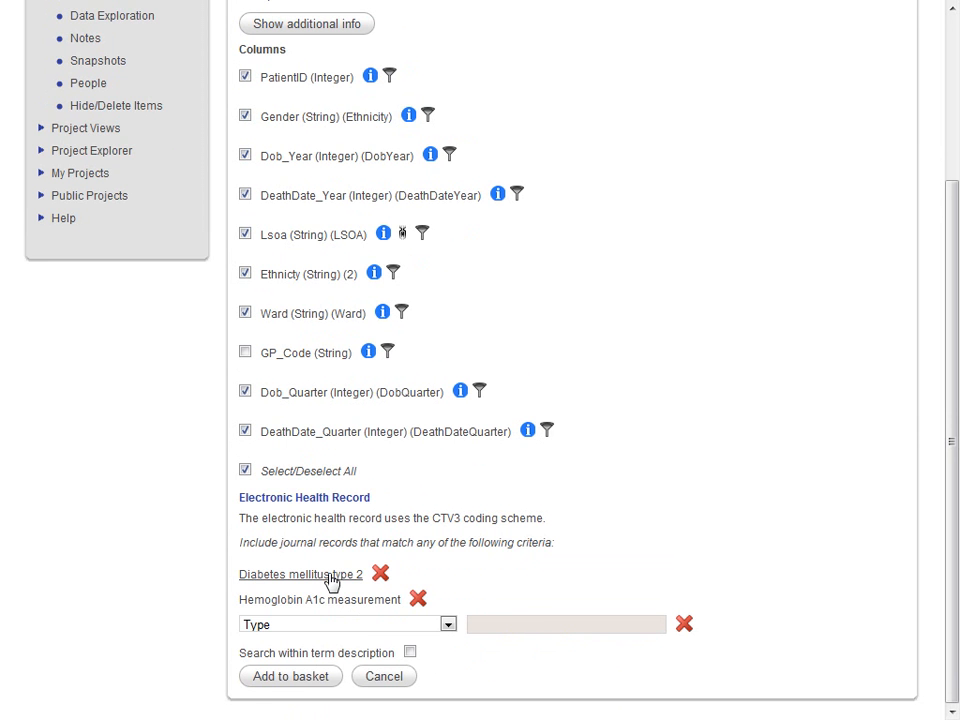
- Put the selection in the basket and check it out as "Repository" with the description "Diabetes and HBA1c readcodes"
left_click(289, 677)
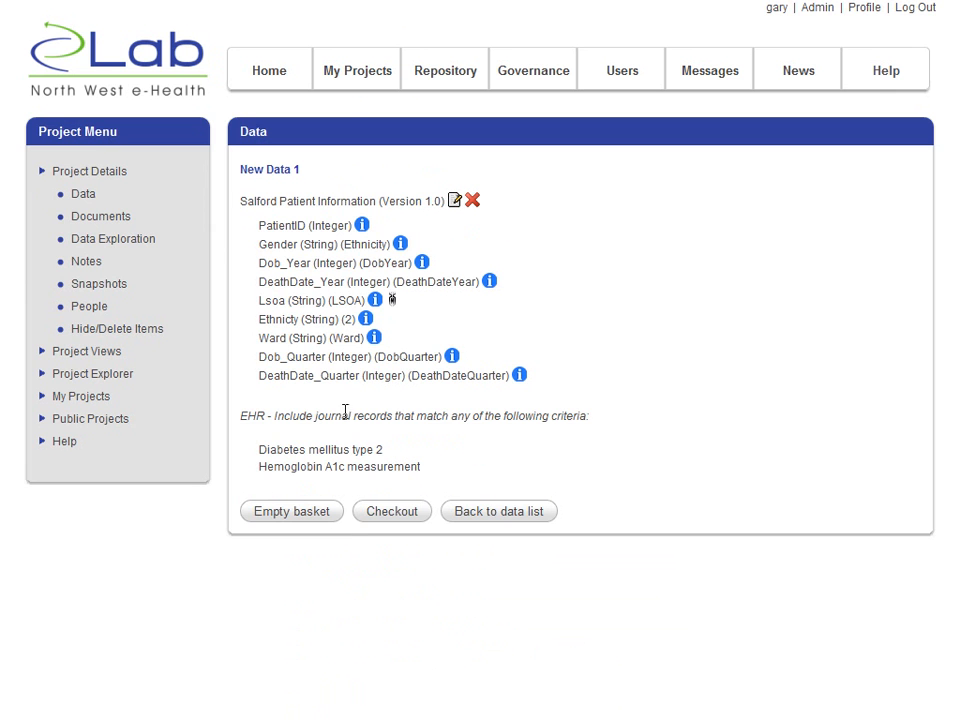
left_click(397, 512)
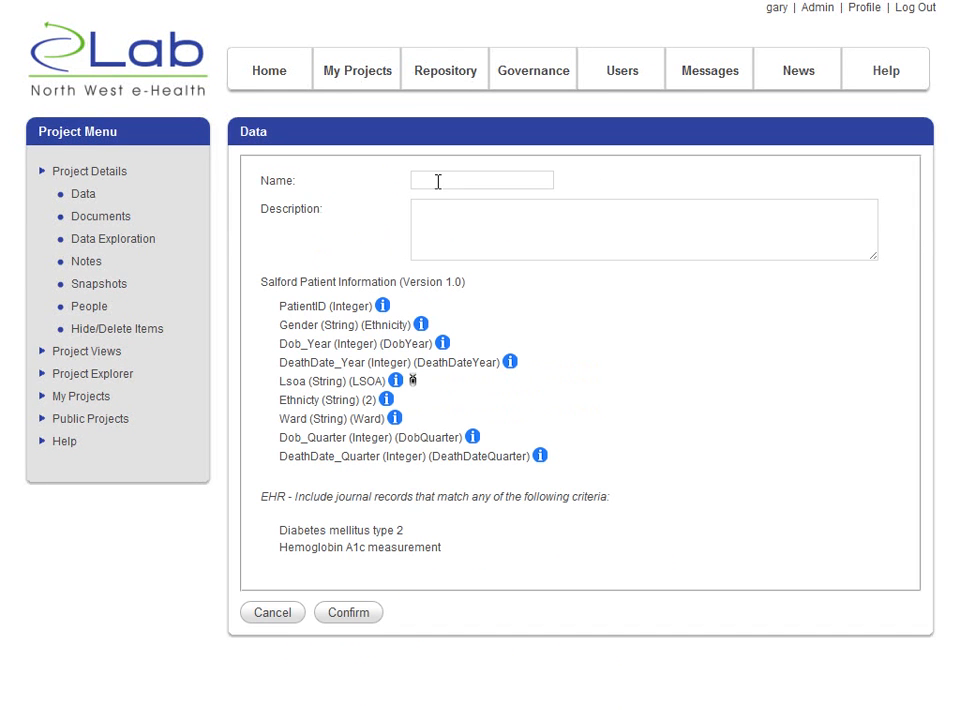
left_click(438, 181)
type("Repository")
key("Tab")
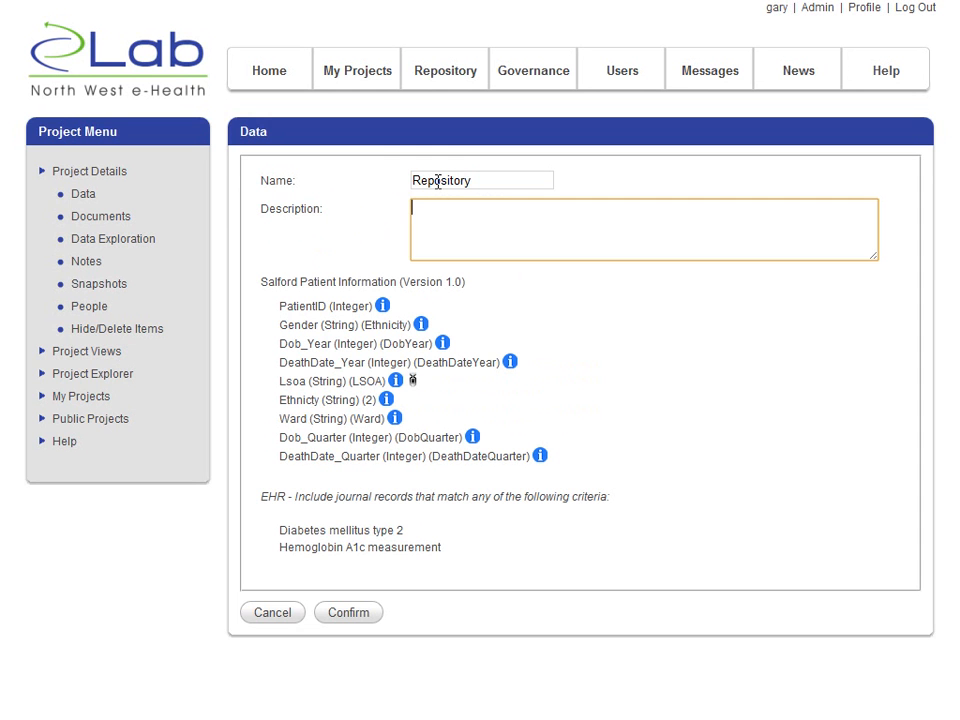
type("Diabetes and HBA1c readcodes")
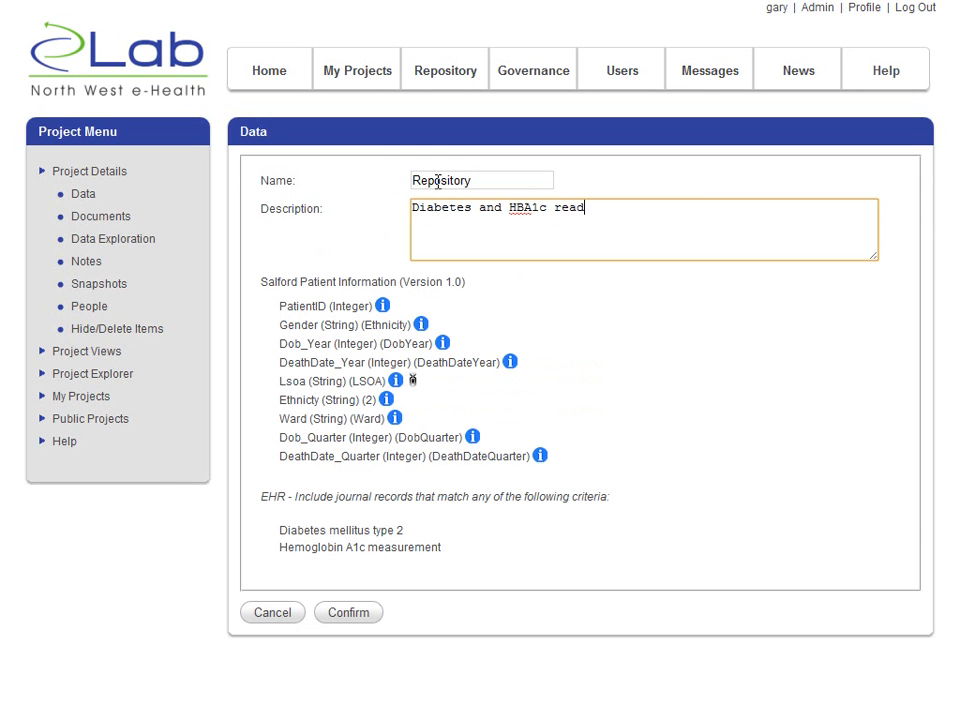
left_click(335, 613)
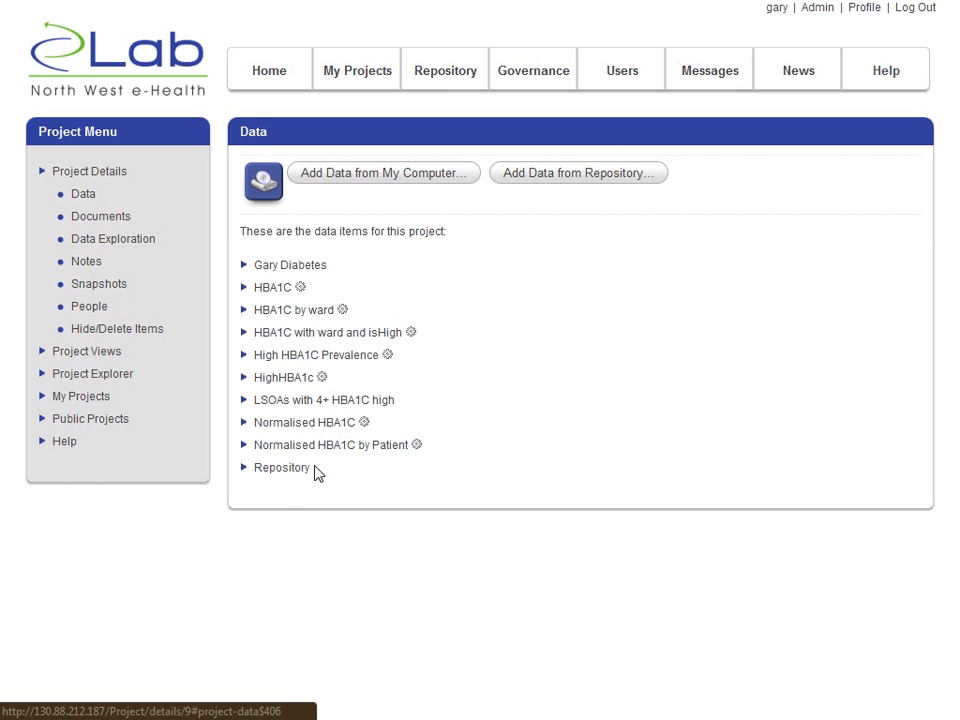
- Open the new Repository dataset in the Statistics Workbench
left_click(287, 470)
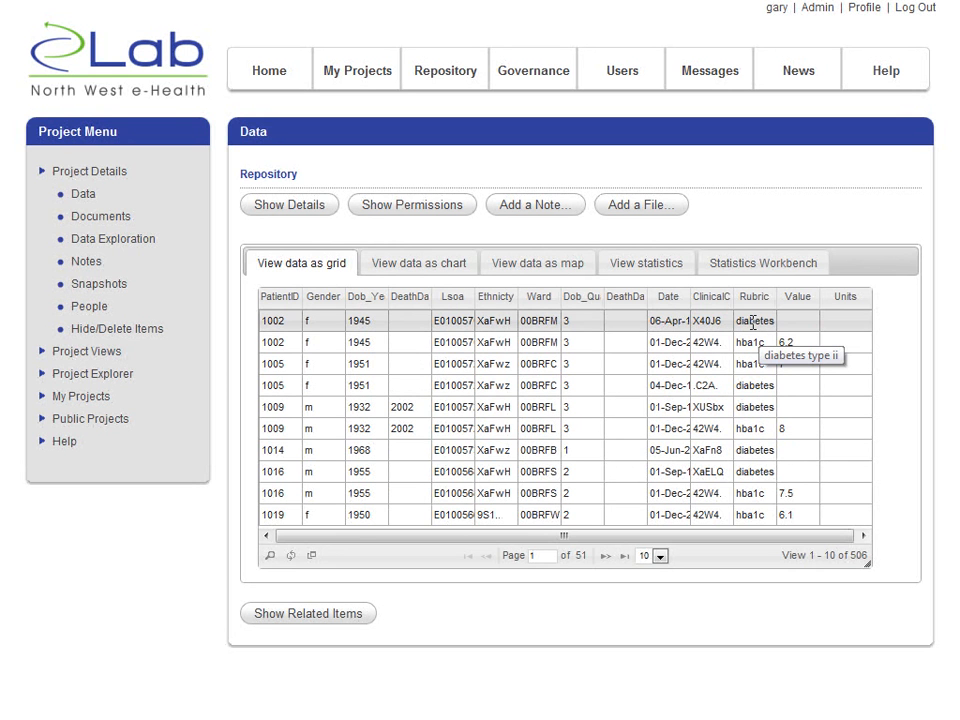
left_click(759, 268)
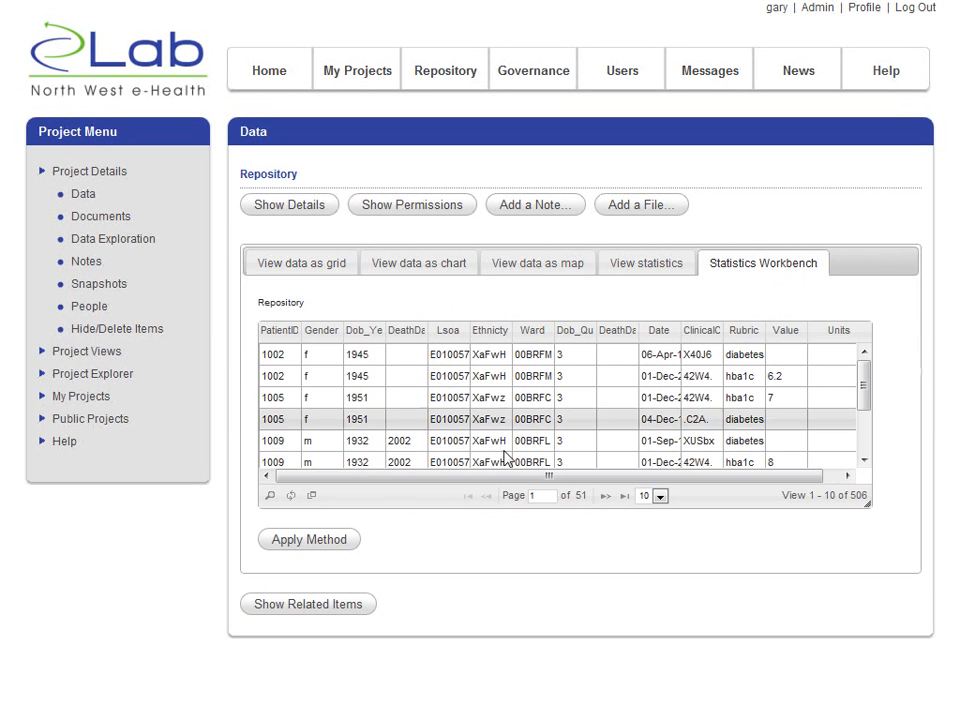
left_click_drag(518, 479, 449, 481)
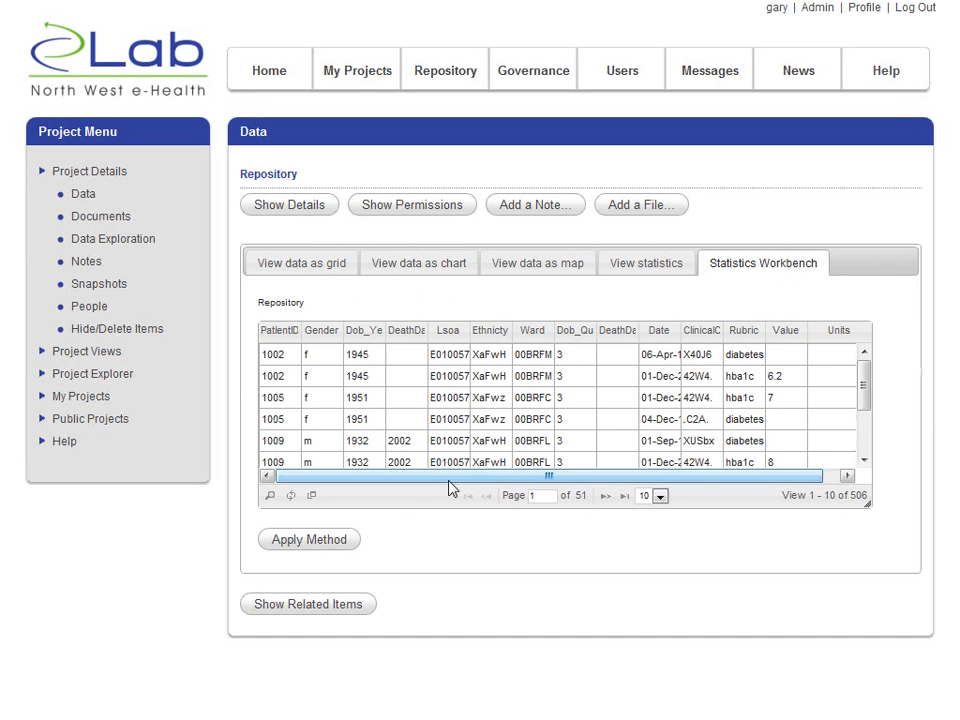
- Start a new method on the Repository dataset with the Filter (Most Recent Only) function
left_click(305, 541)
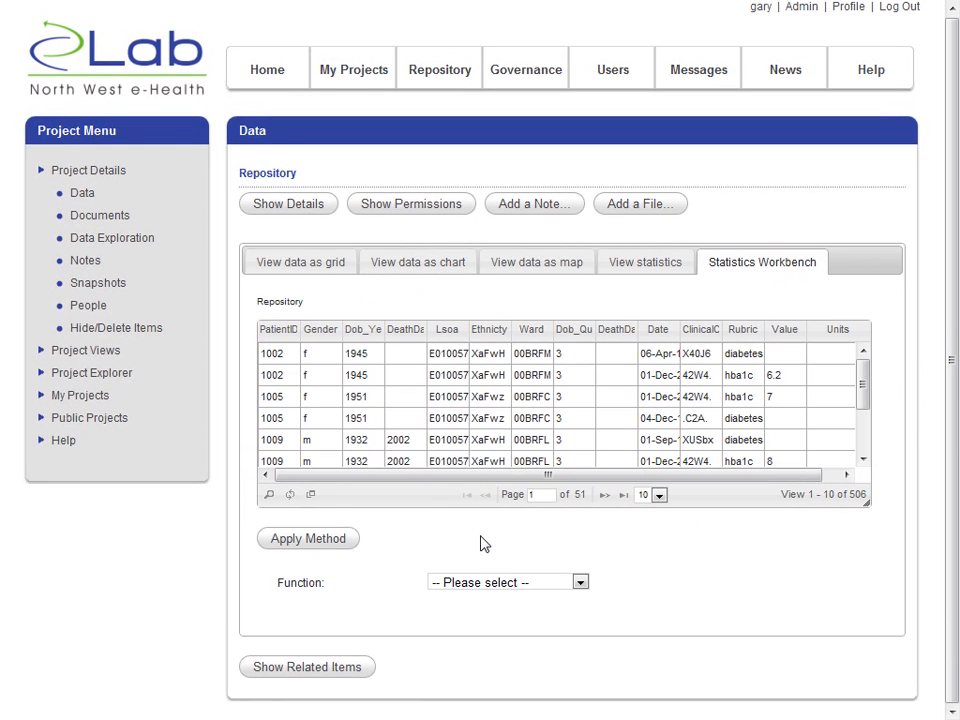
left_click(522, 585)
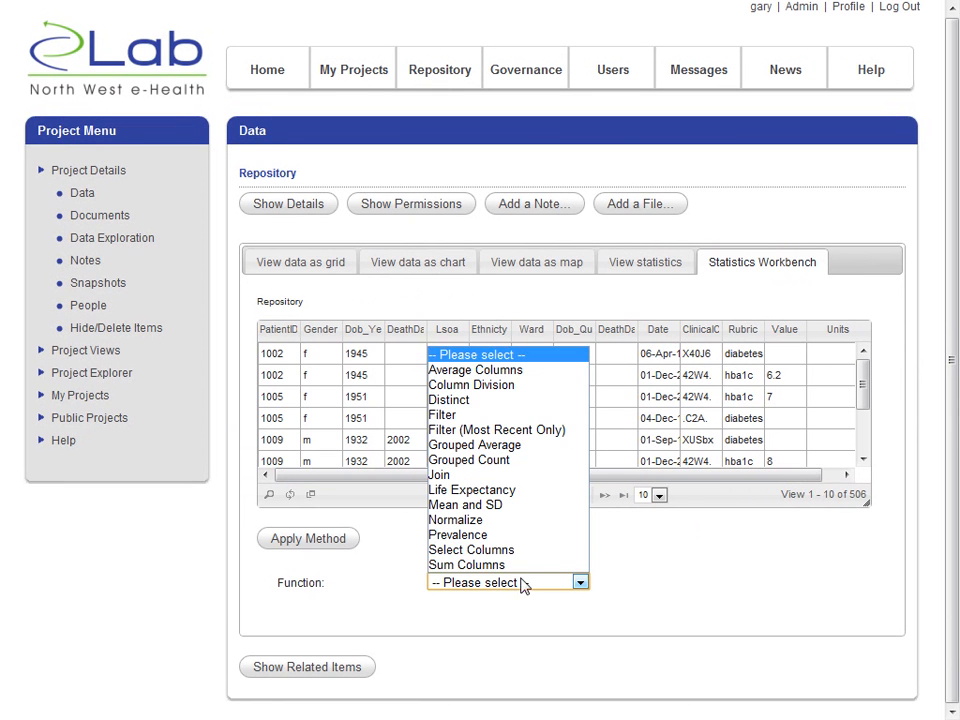
left_click(497, 433)
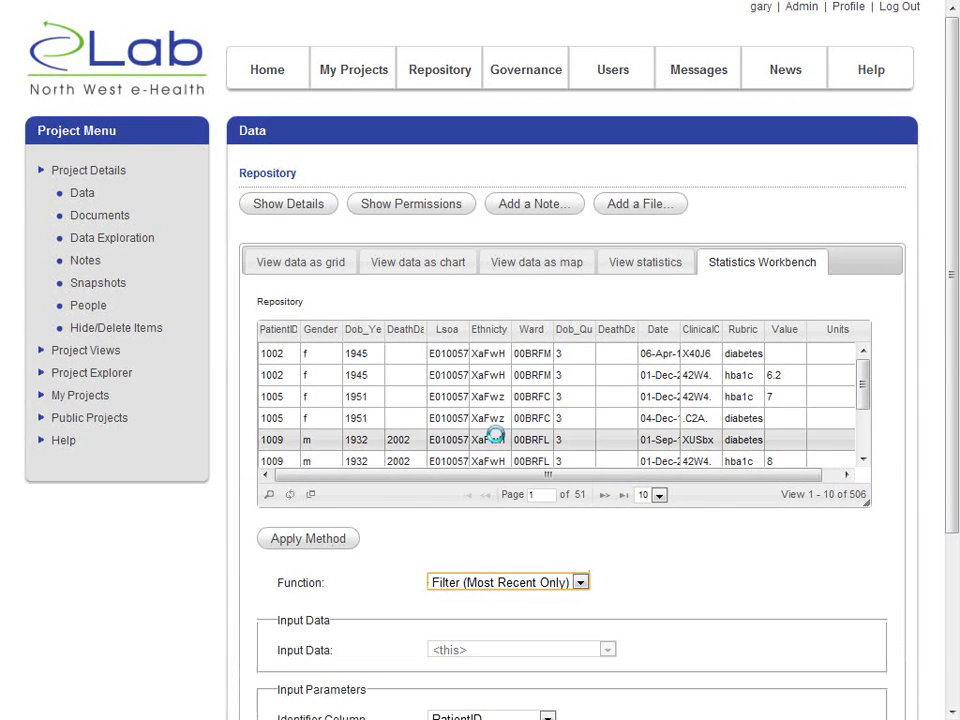
left_click(488, 590)
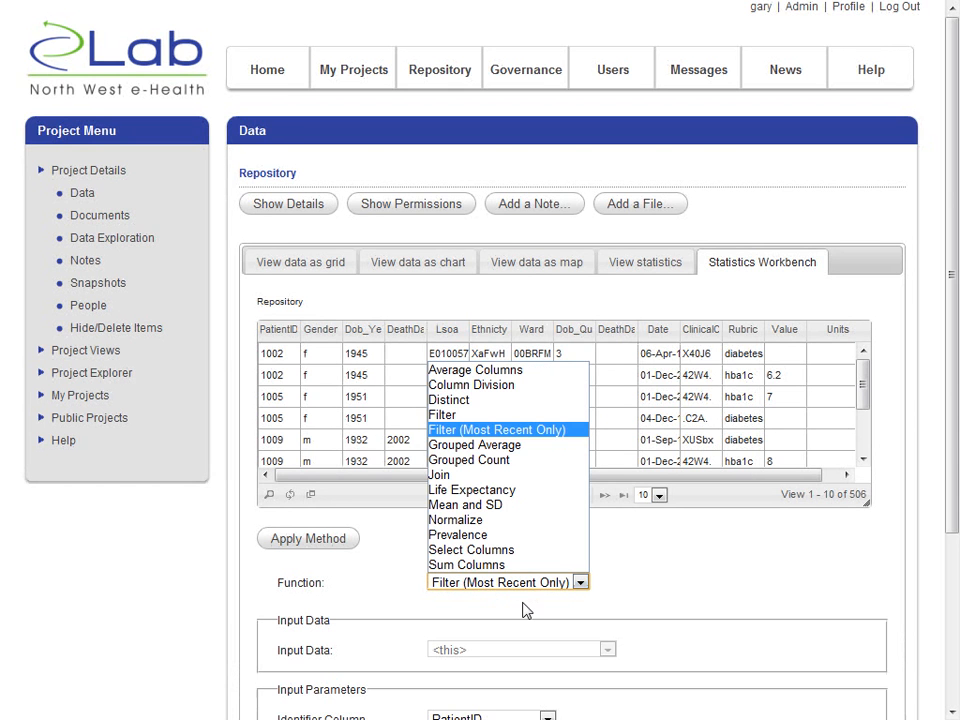
left_click(523, 611)
- Set the Date Column input parameter of the most-recent filter to Date
scroll(527, 613, "down", 3)
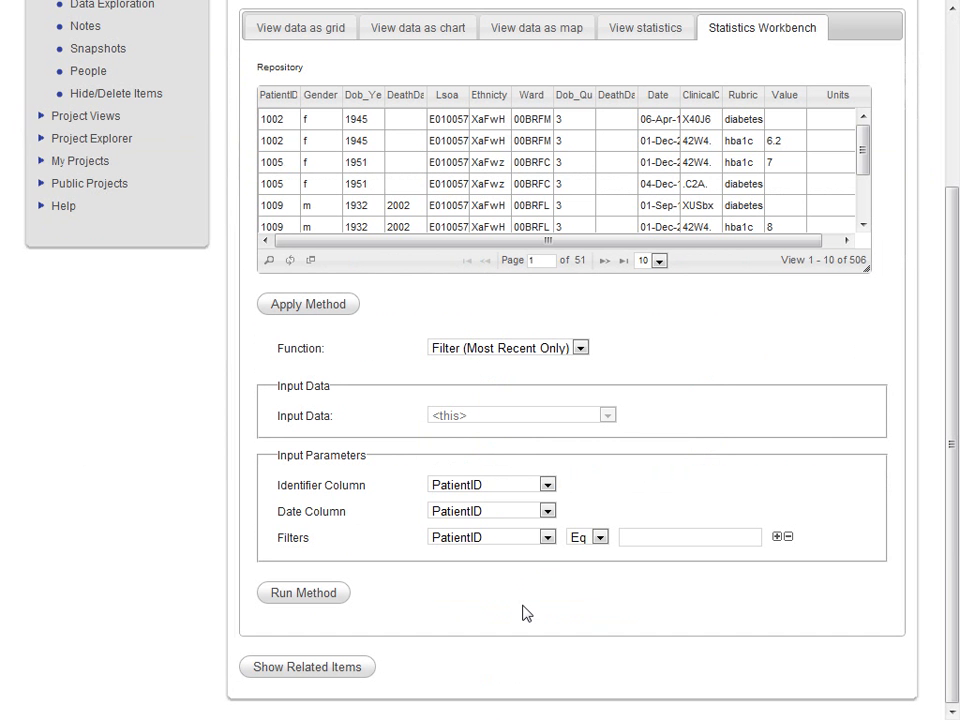
left_click(492, 513)
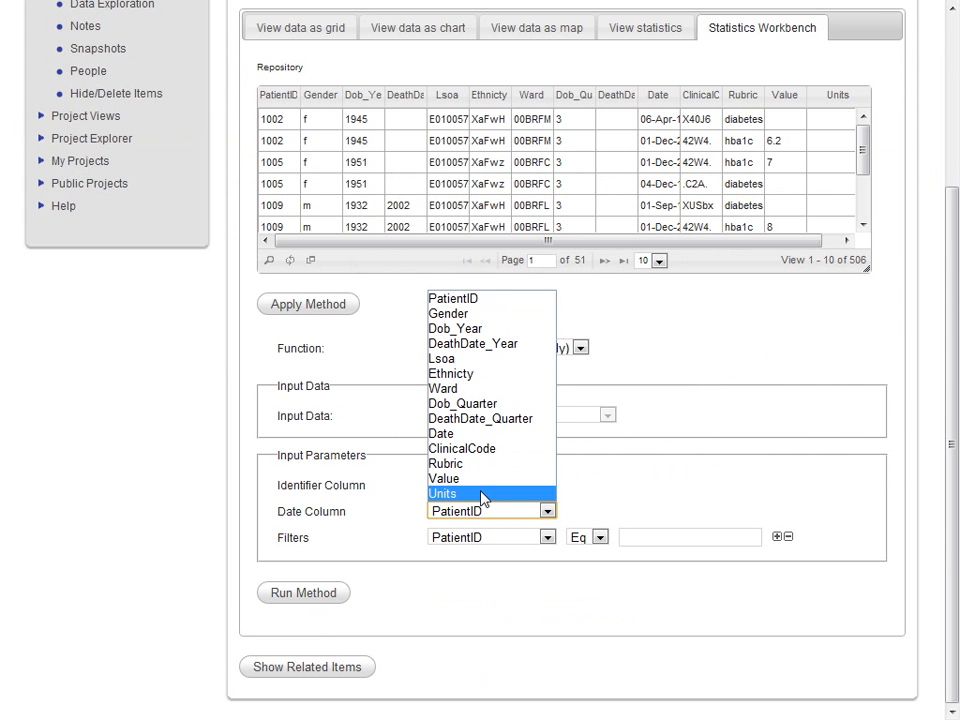
left_click(456, 464)
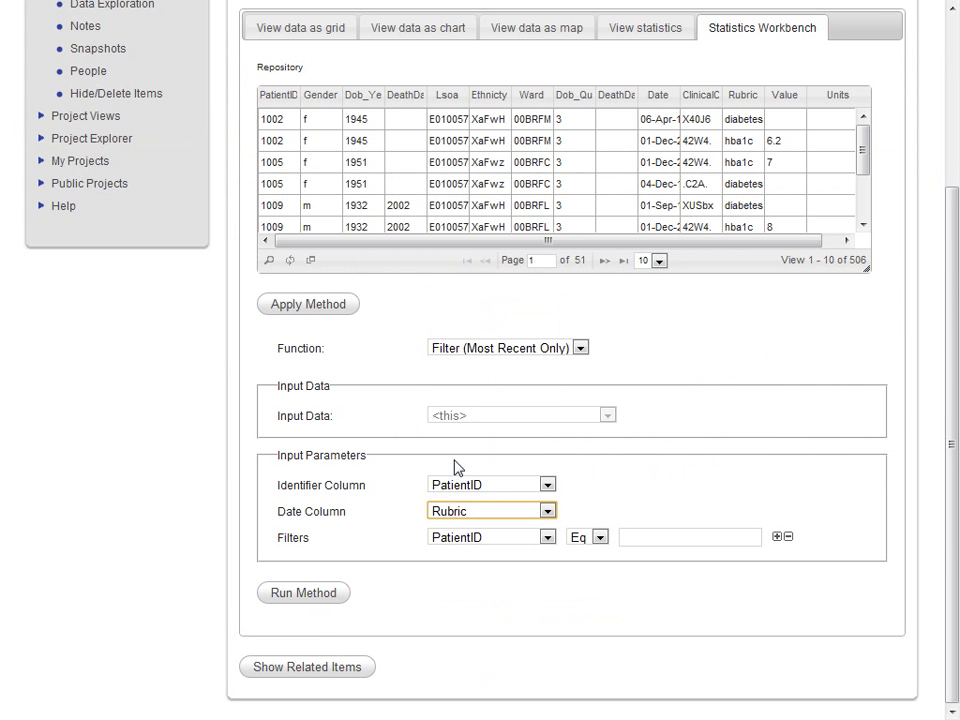
left_click(469, 523)
left_click(470, 512)
left_click(442, 431)
- Add the filter condition Rubric Eq "hba1c" and run the method
left_click(467, 539)
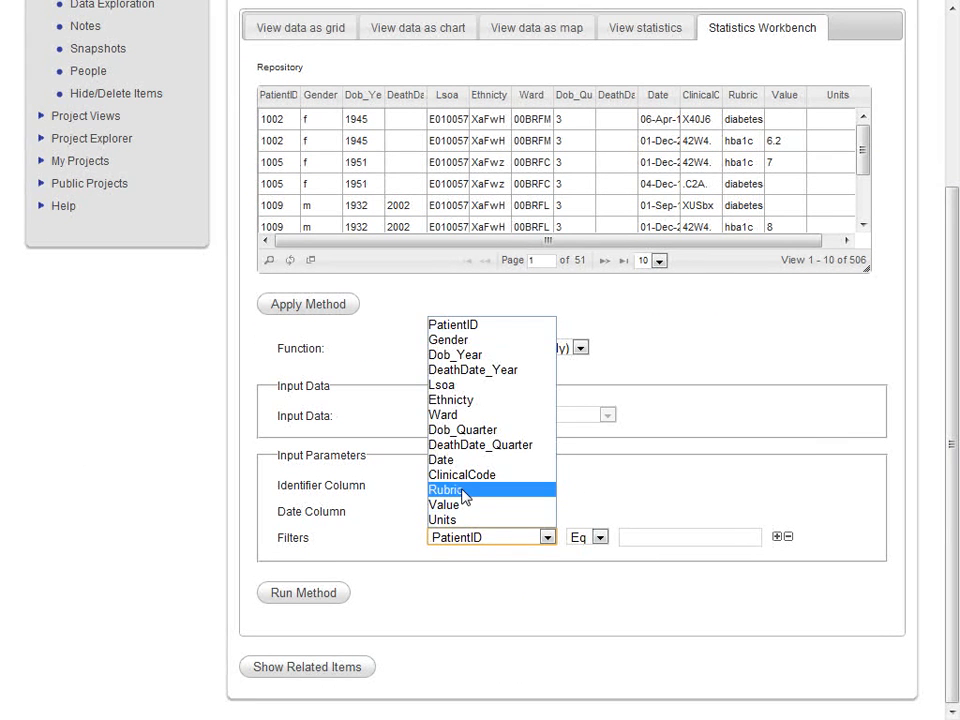
left_click(465, 490)
left_click(629, 537)
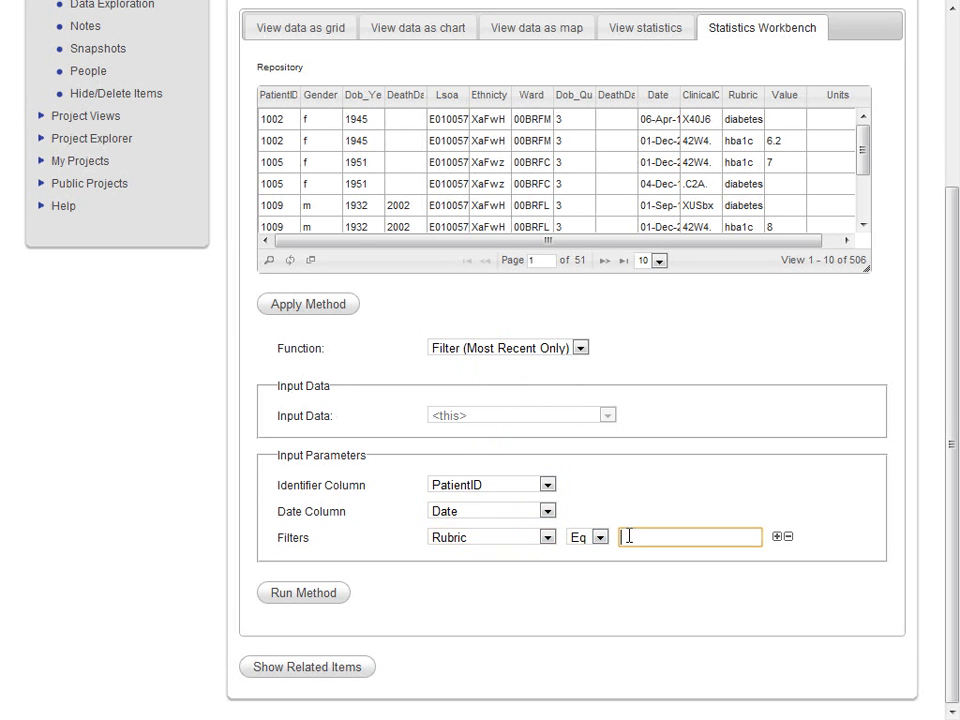
type("hba1c")
left_click(311, 593)
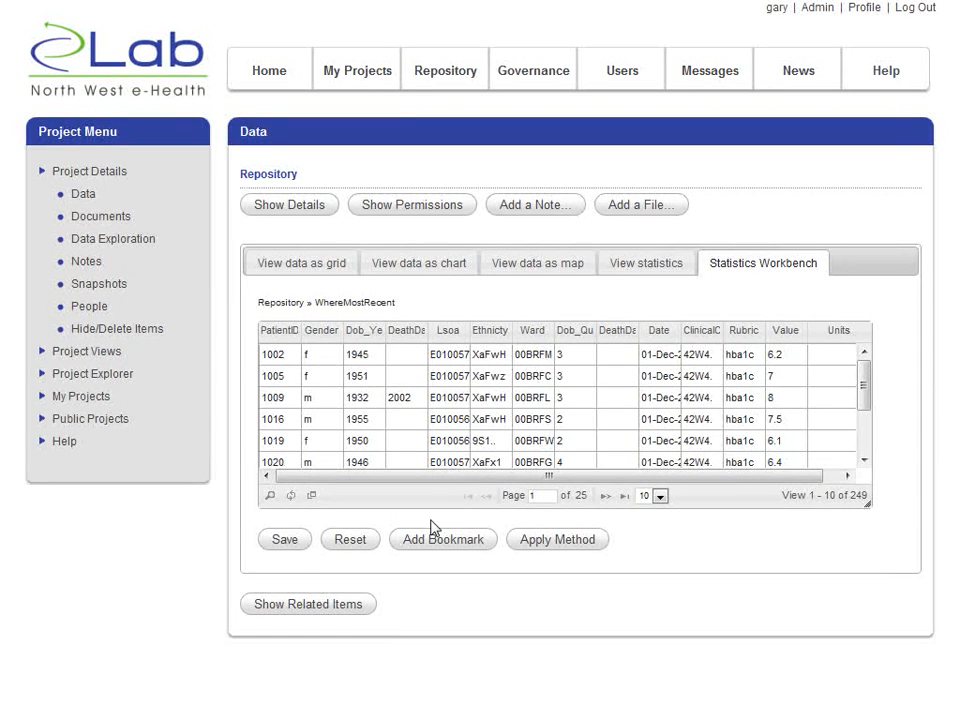
- Leave the filtered result unsaved and open the "Normalised HBA1C by Patient" dataset from the project's data items
left_click(287, 546)
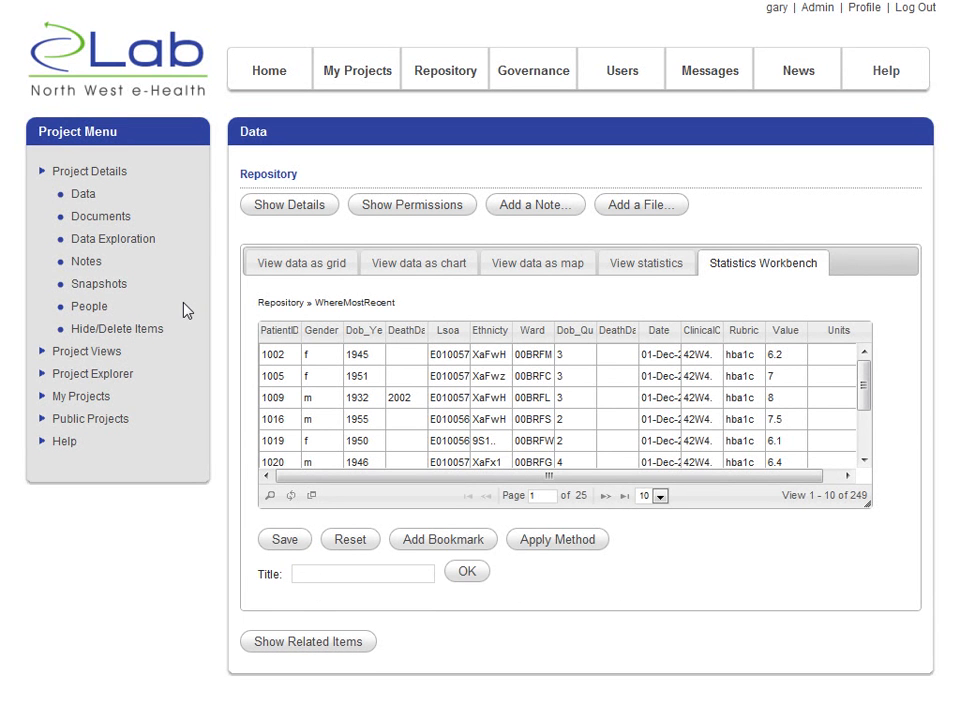
left_click(86, 196)
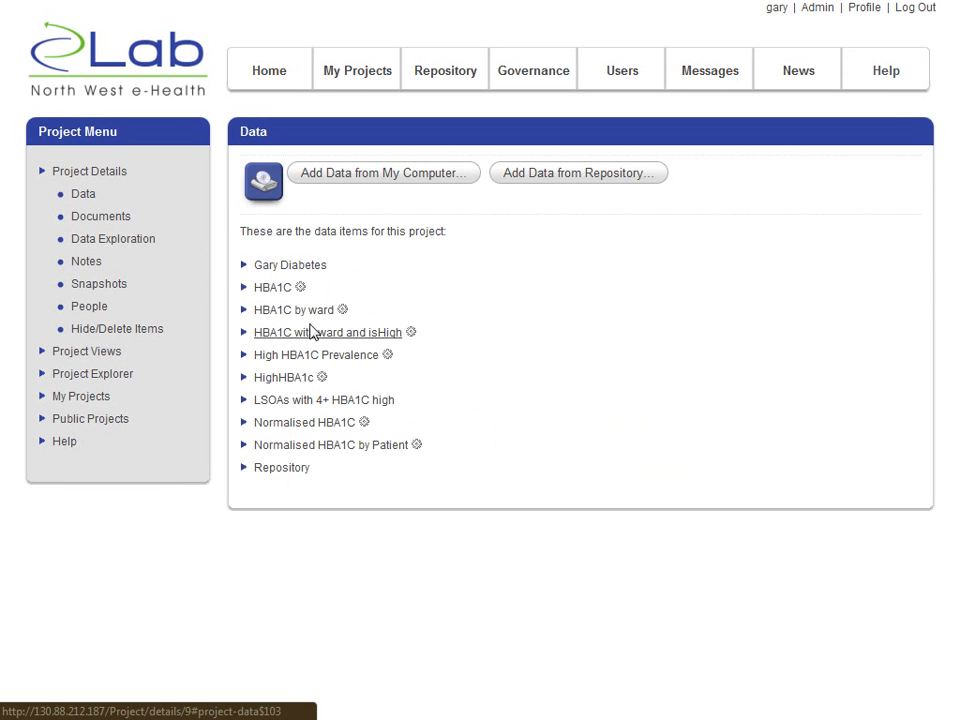
left_click(285, 456)
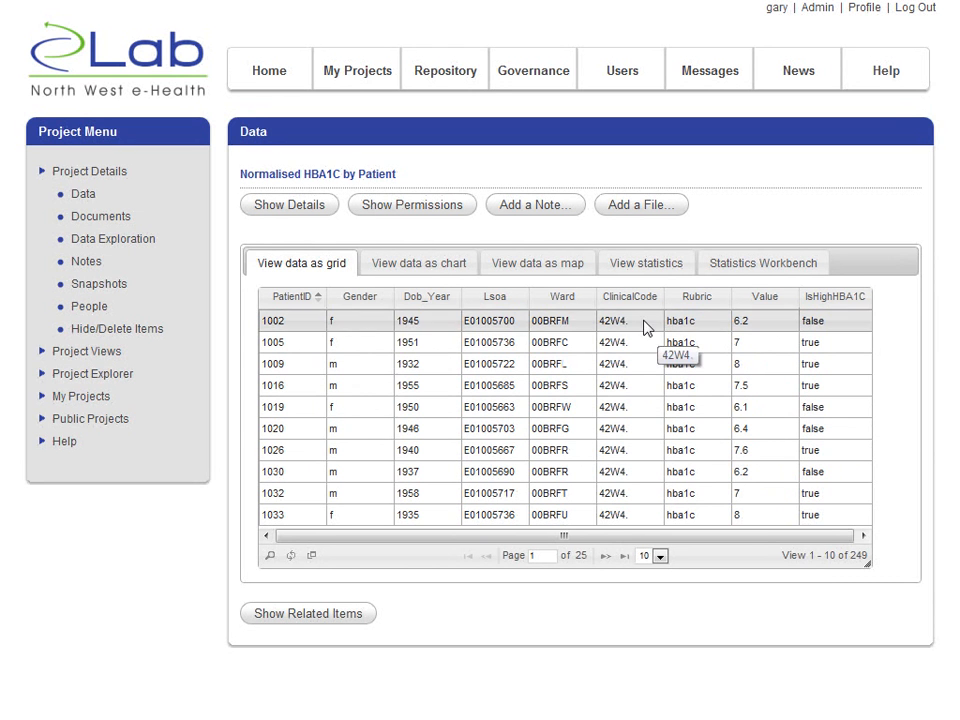
- Save a note titled "Info about data" with the details "High hBA1C is defined as 7 or higher" and show the dataset's related items
left_click(527, 206)
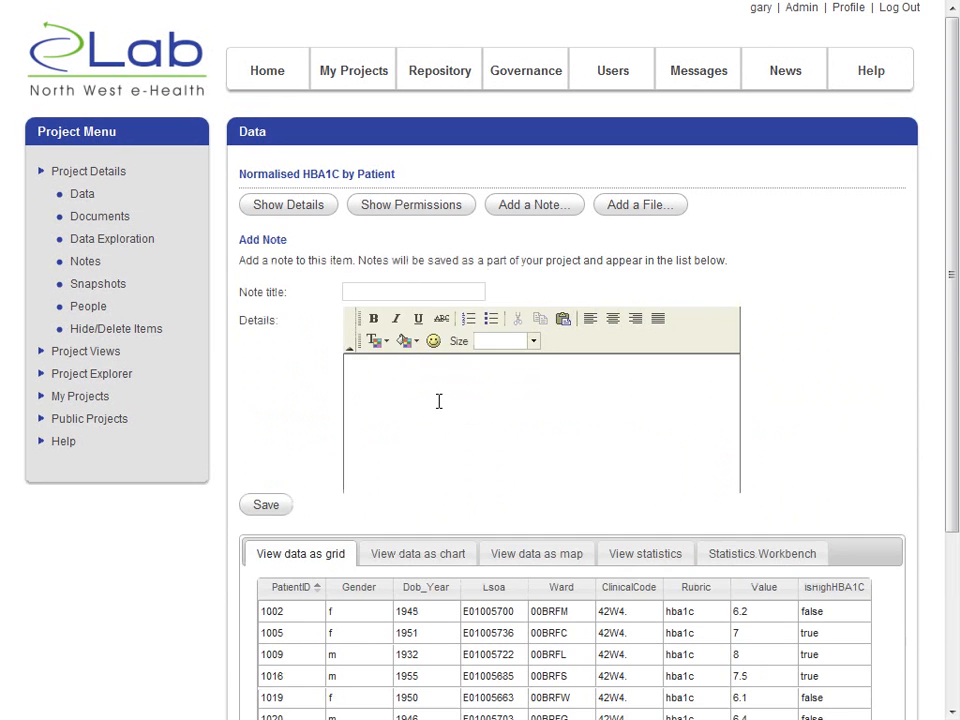
left_click(379, 292)
type("Info about data")
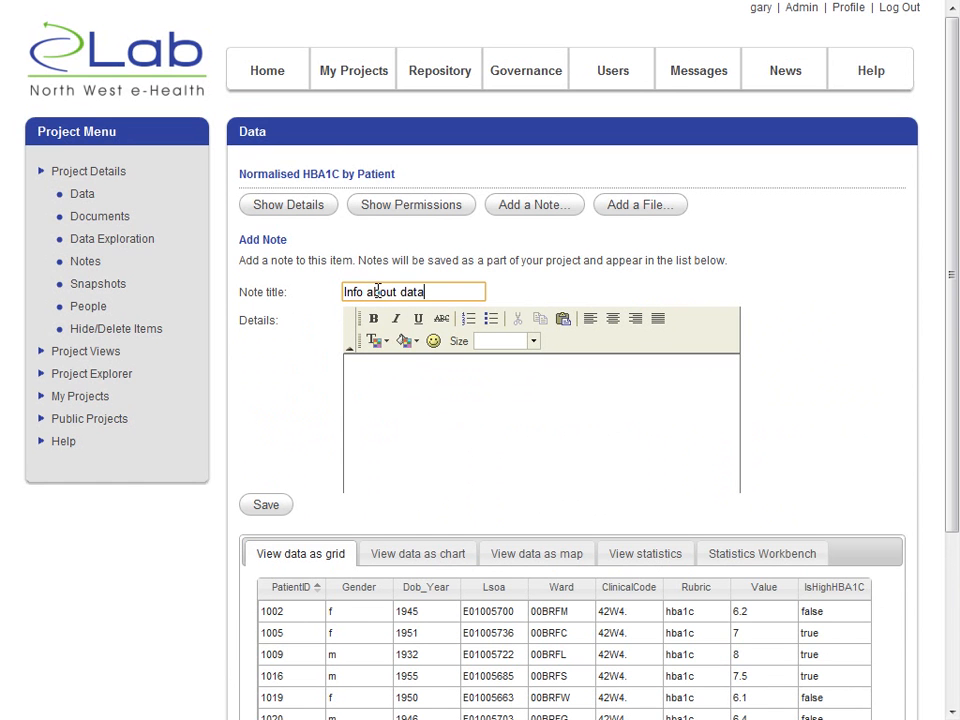
key("Tab")
type("H")
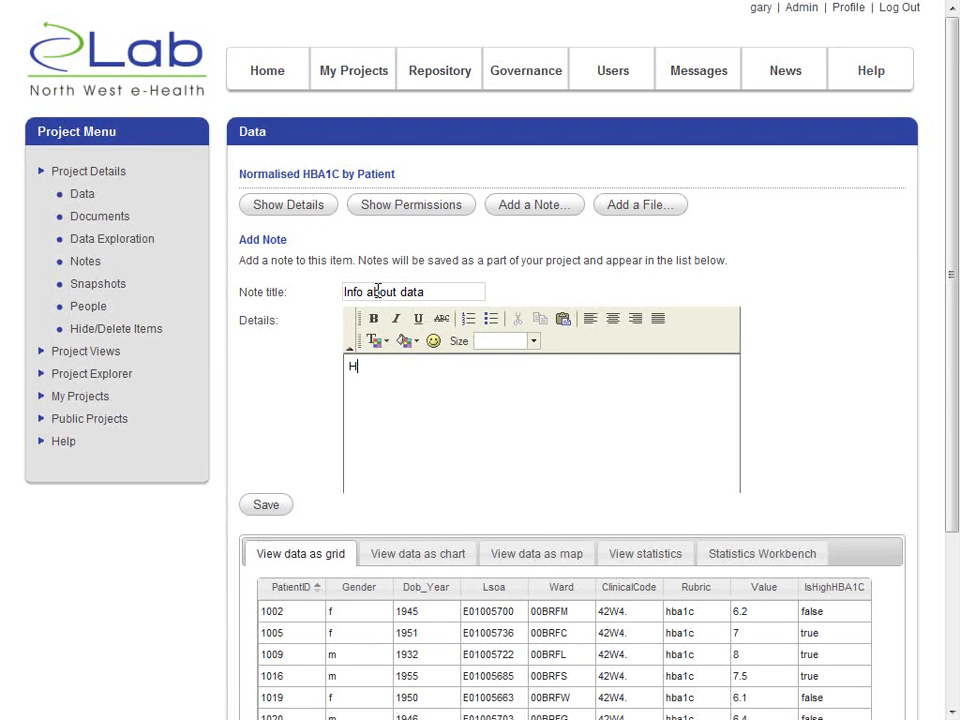
type("igh hBA1C is defined as 7 or higher")
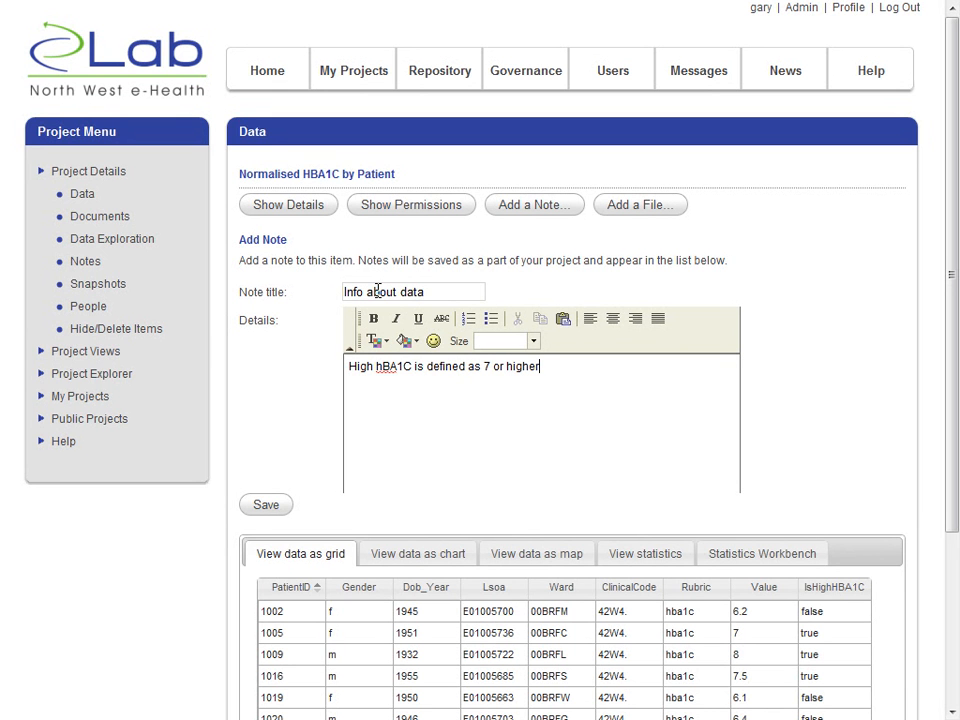
left_click(266, 505)
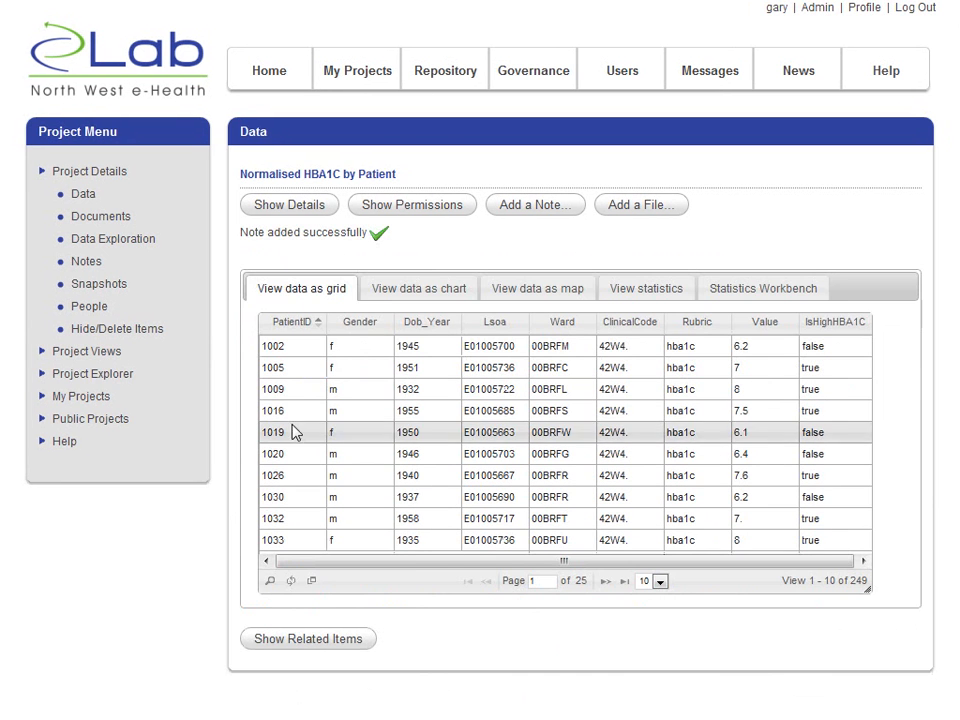
left_click(296, 697)
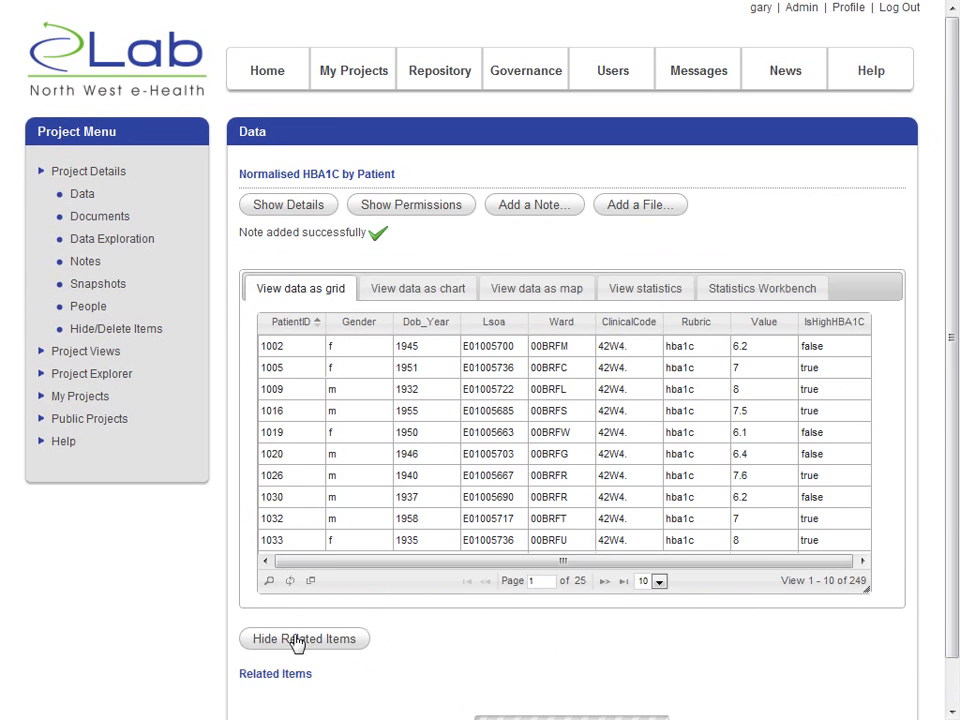
scroll(300, 641, "down", 1)
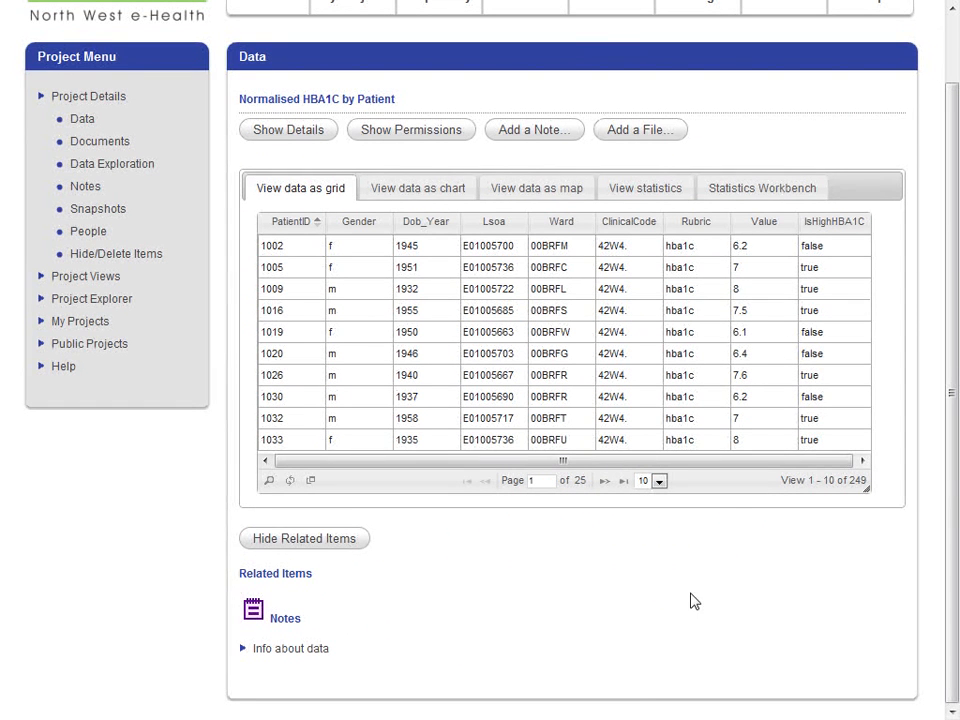
- Generate the summary statistics for the Value column and examine the figures and histogram
left_click(645, 194)
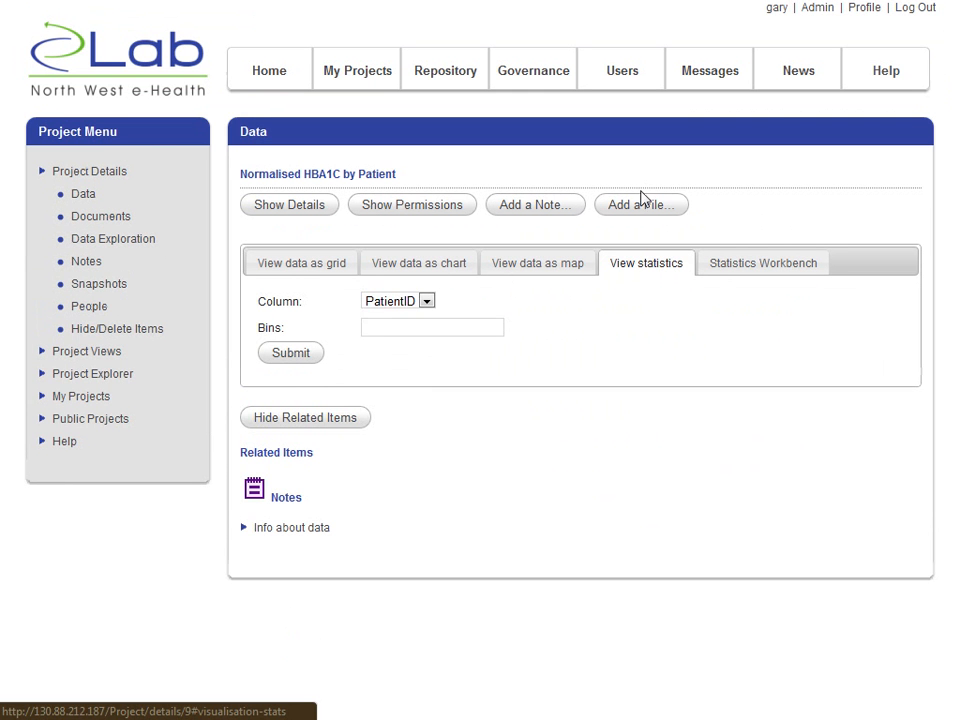
left_click(400, 305)
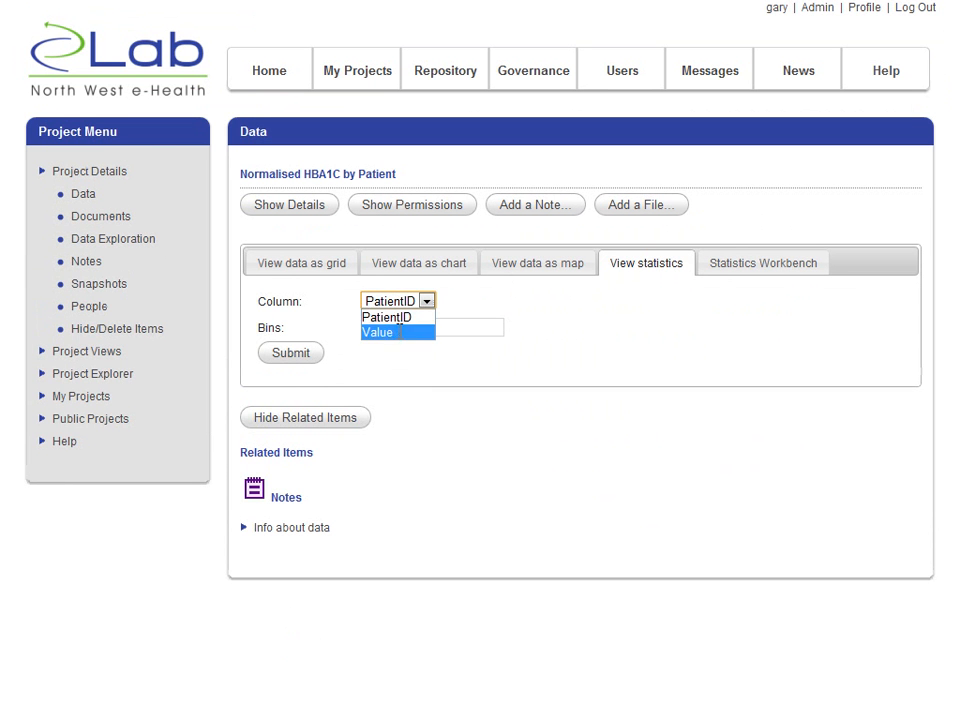
left_click(401, 332)
left_click(293, 354)
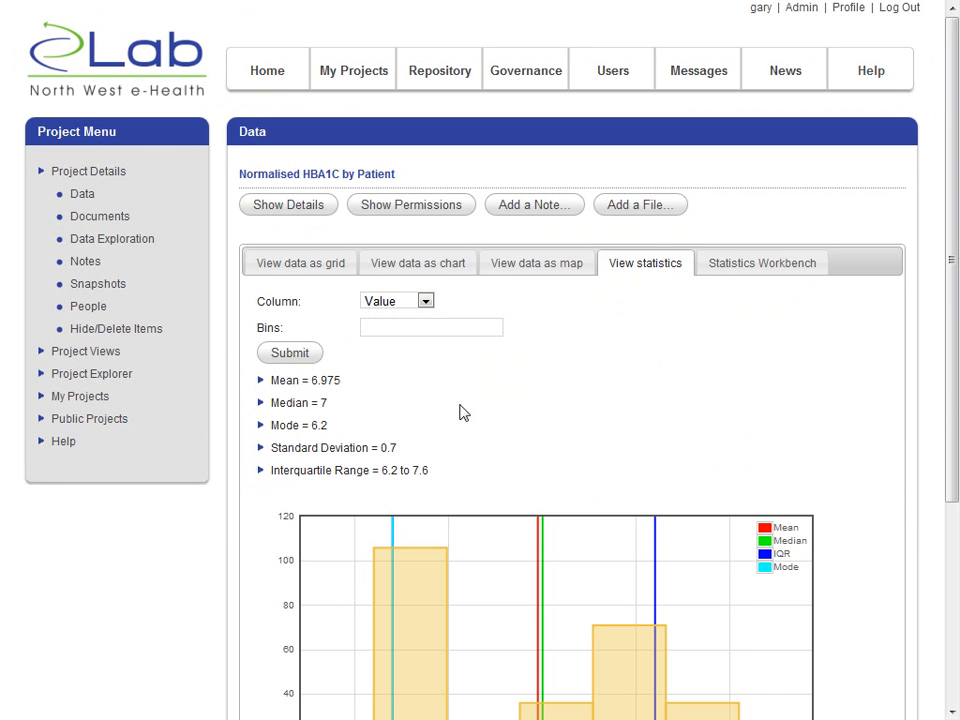
scroll(461, 411, "down", 2)
scroll(461, 411, "up", 2)
- Look over the chart series options available for the Normalised HBA1C by Patient dataset
left_click(438, 262)
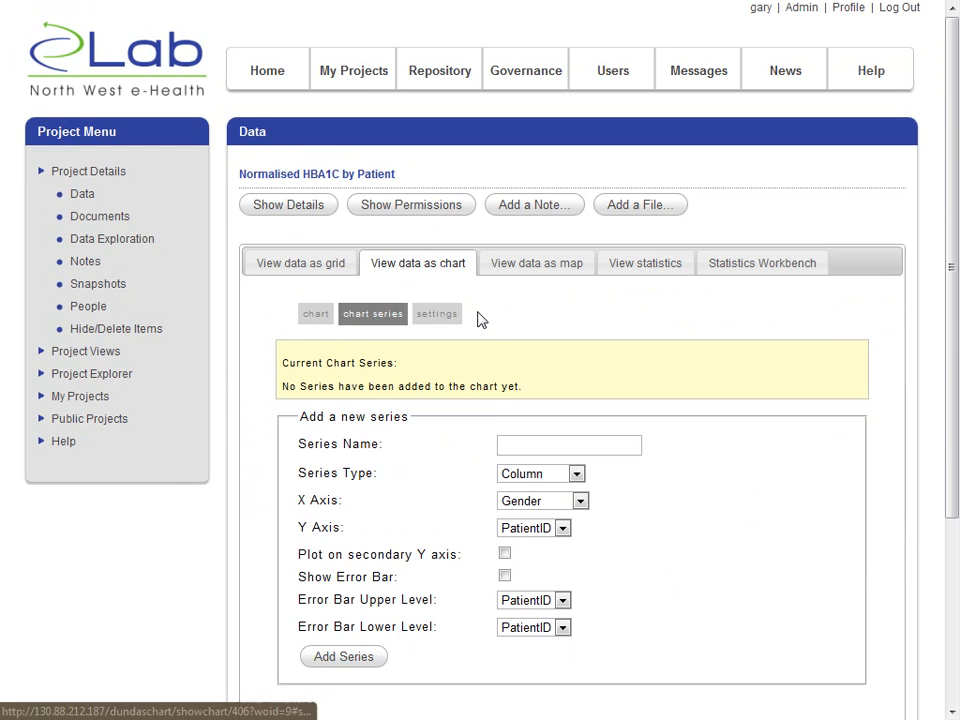
scroll(476, 317, "down", 5)
scroll(521, 310, "up", 5)
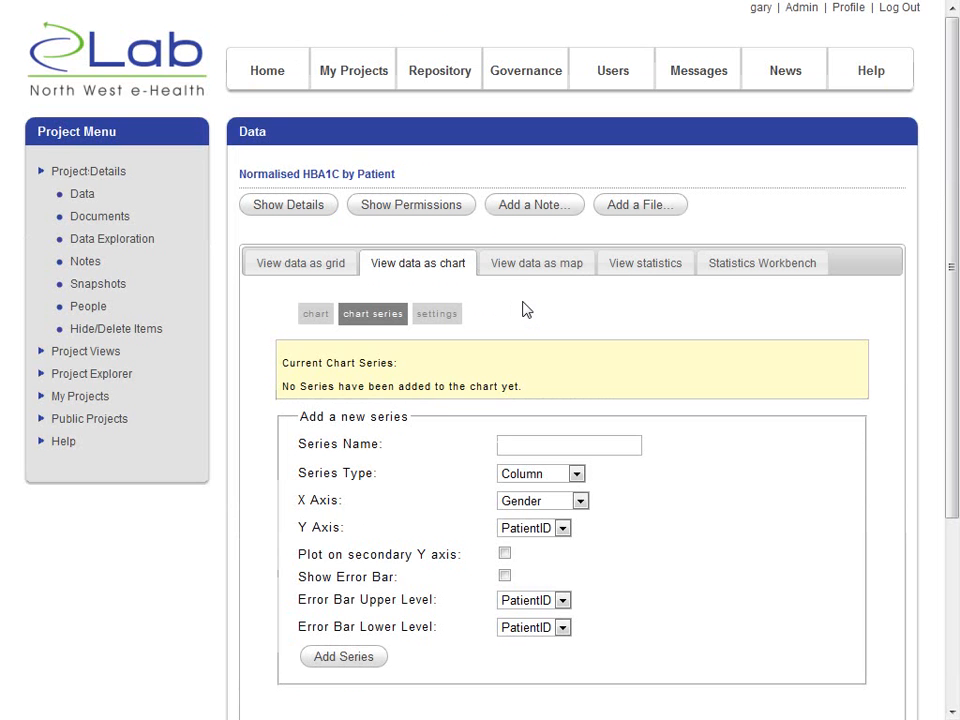
- Open the map settings for the dataset and enter "High HBA1C" as the map title
left_click(518, 270)
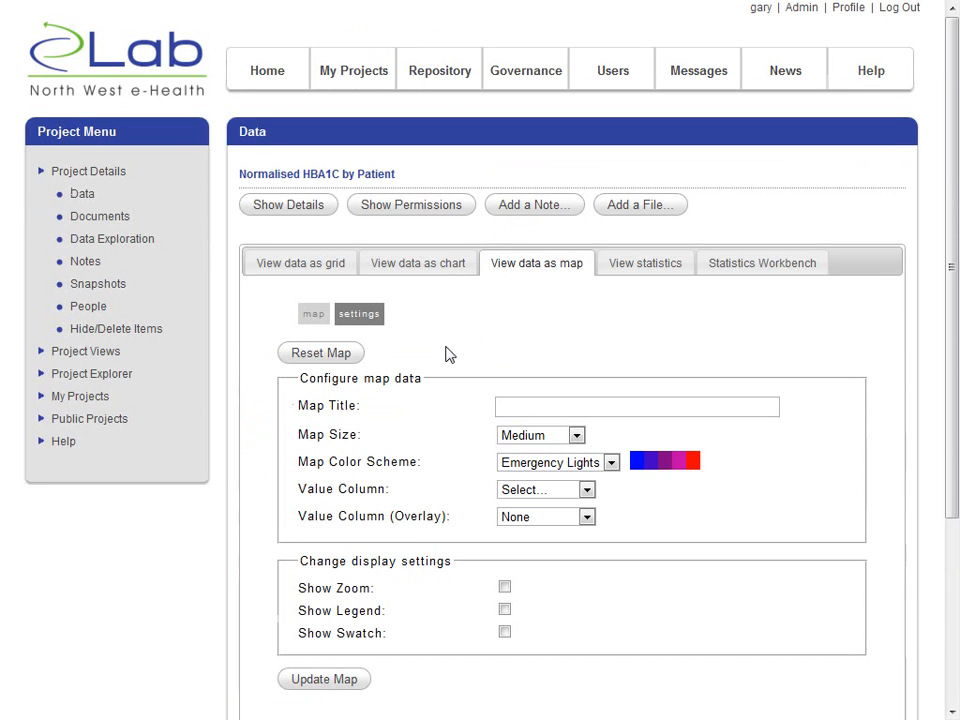
scroll(447, 355, "down", 5)
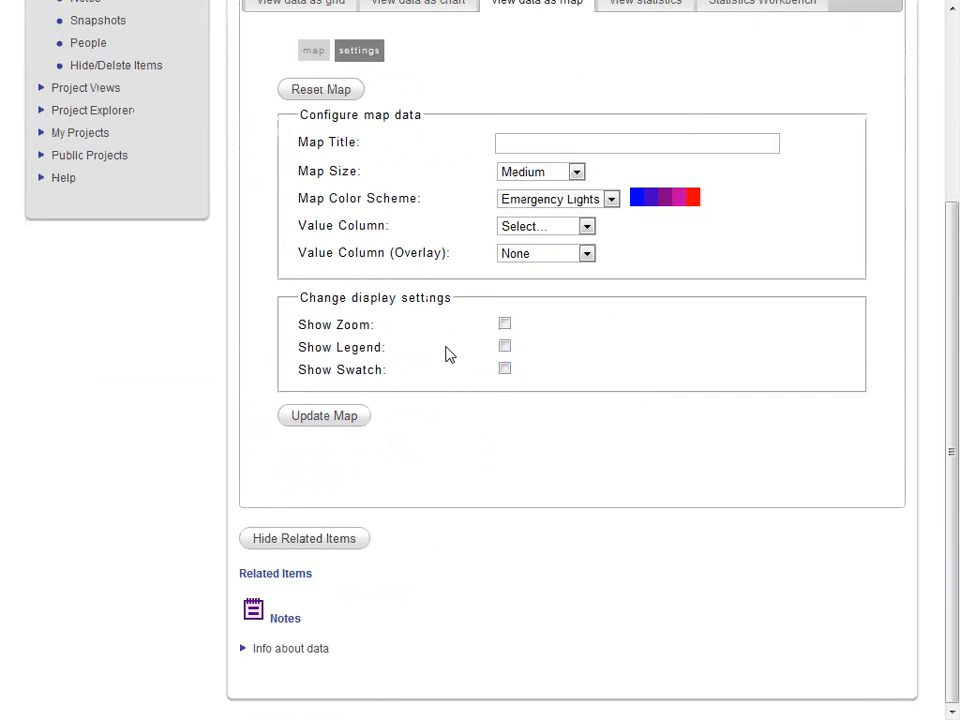
scroll(447, 355, "up", 4)
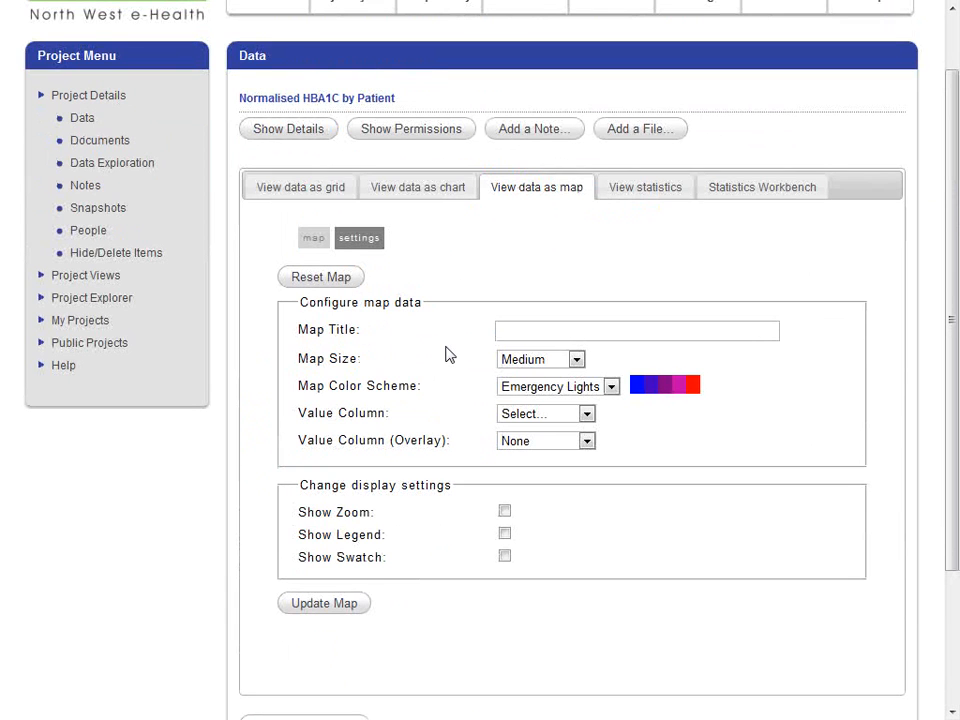
left_click(519, 338)
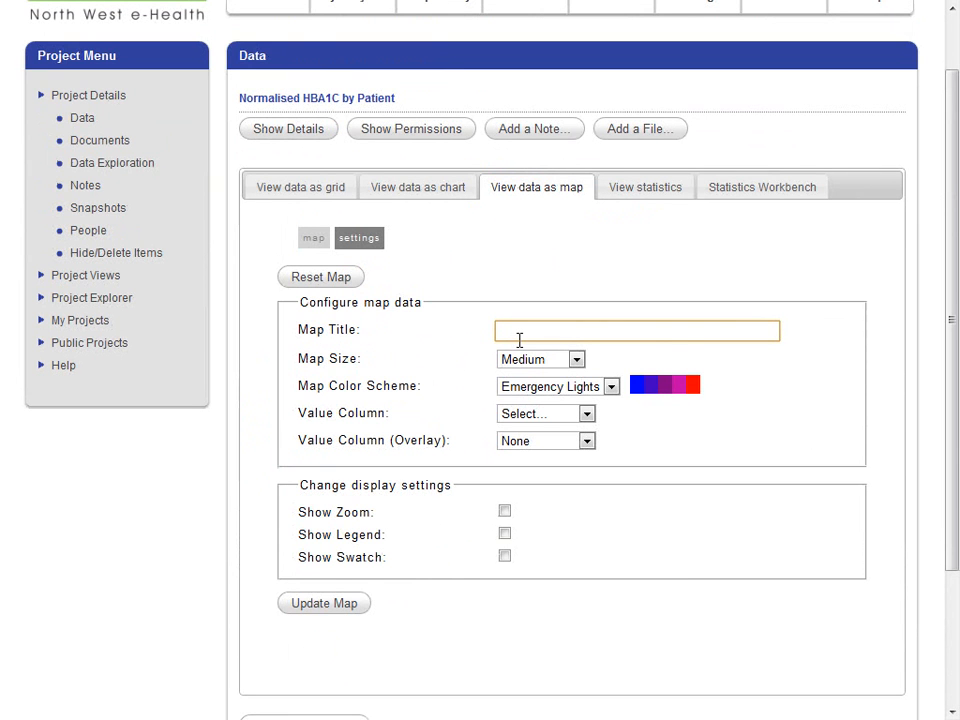
type("Hig")
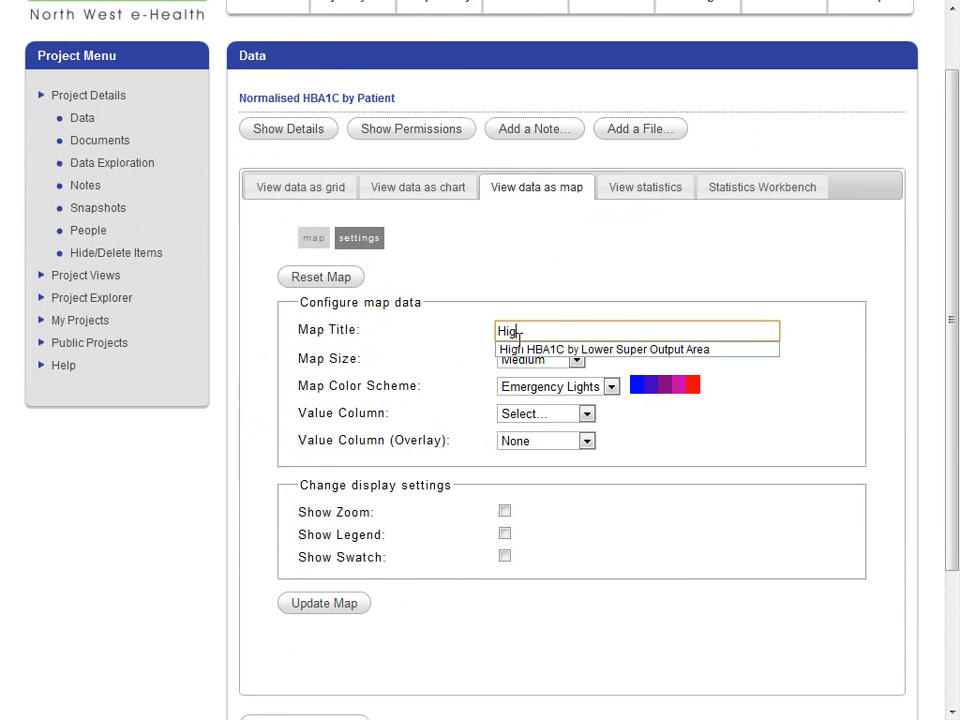
type("h HBA1C")
left_click(466, 354)
- Set the map colour scheme to Traffic Lights and the value column to IsHighHBA1C
left_click(566, 388)
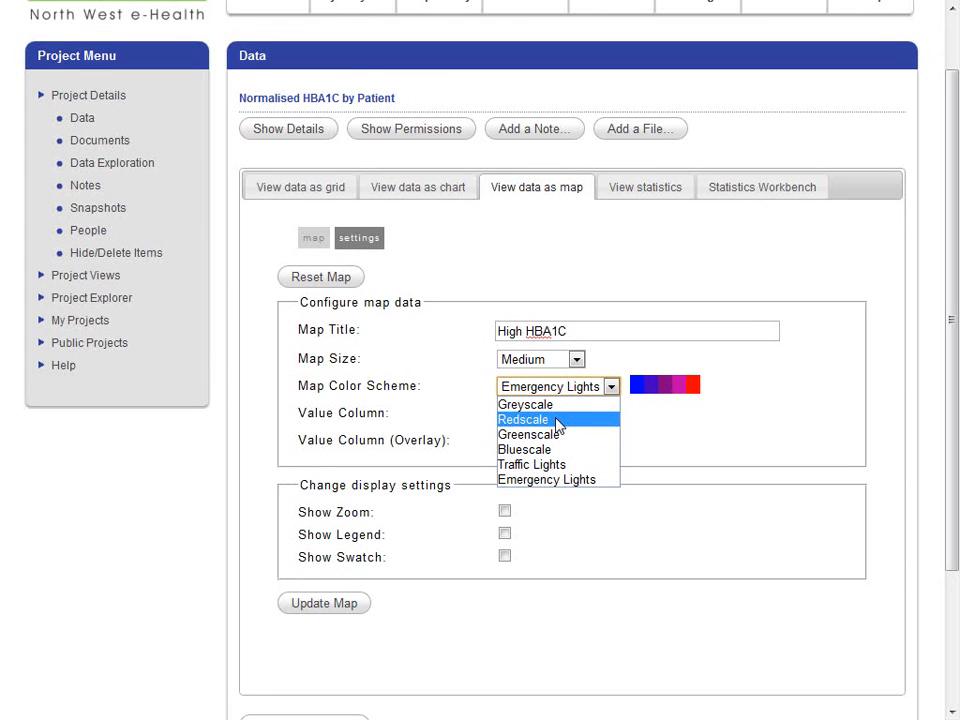
left_click(557, 421)
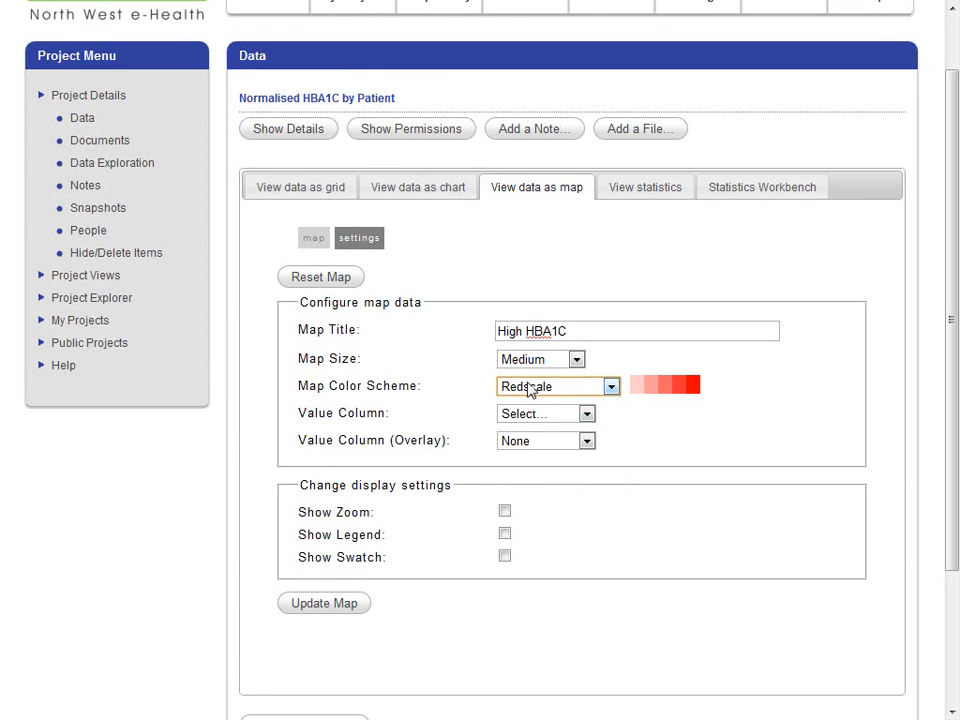
left_click(529, 393)
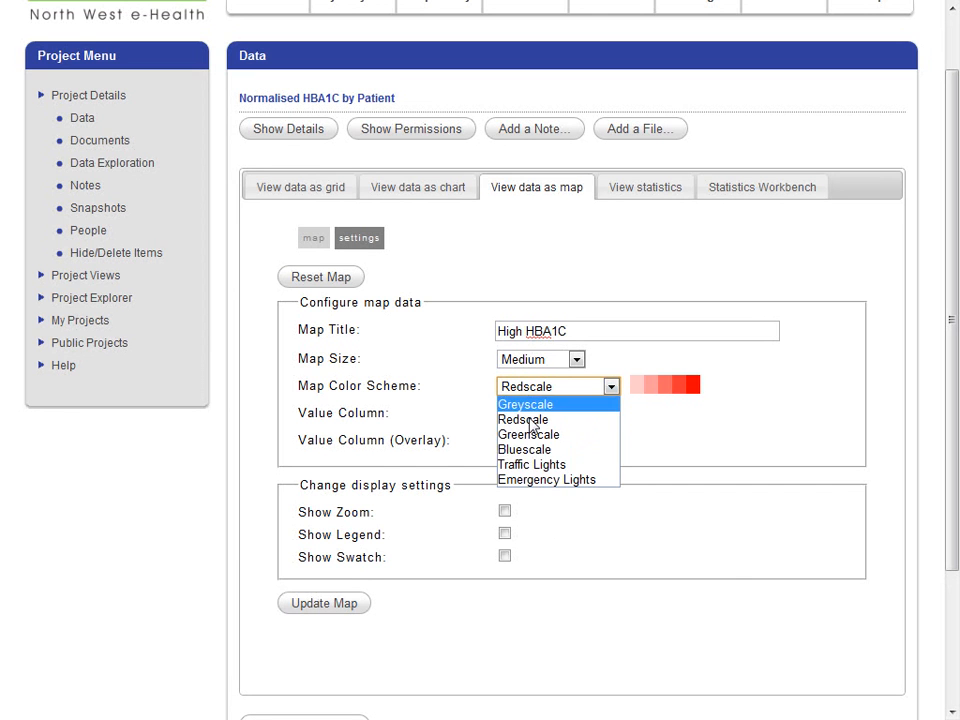
left_click(533, 466)
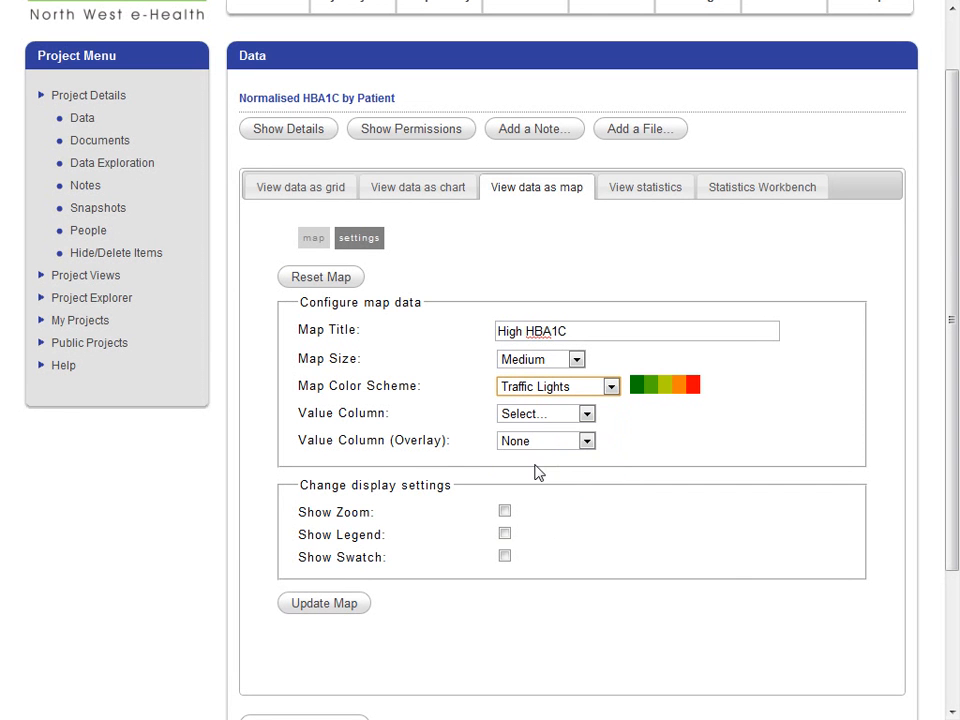
left_click(534, 418)
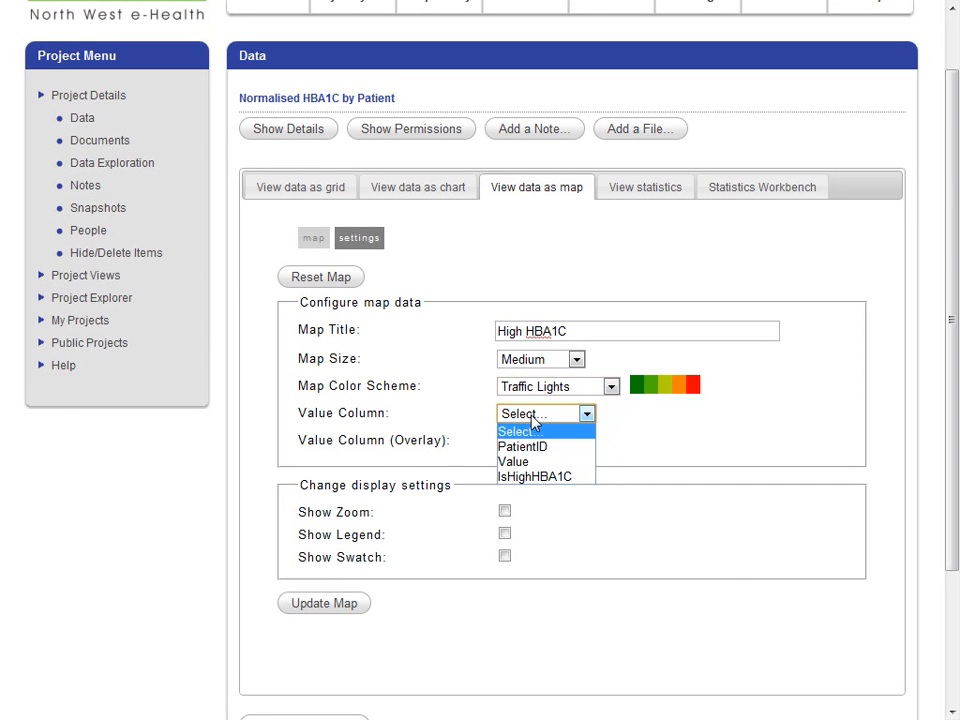
left_click(536, 477)
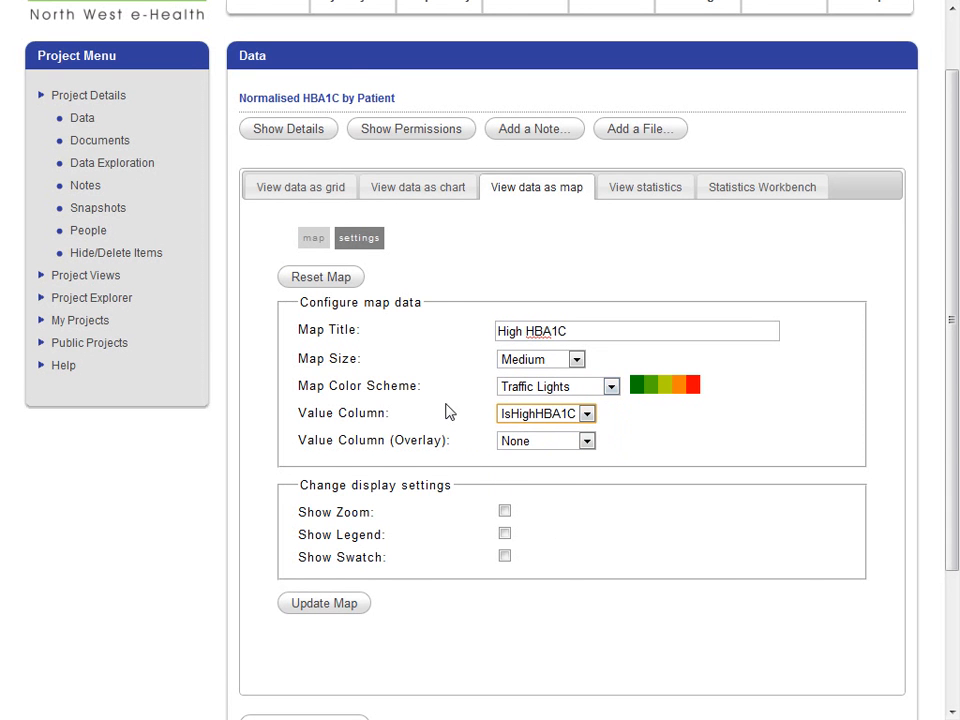
- Turn on the map legend, then update the map and look over the rendered areas
scroll(449, 412, "down", 3)
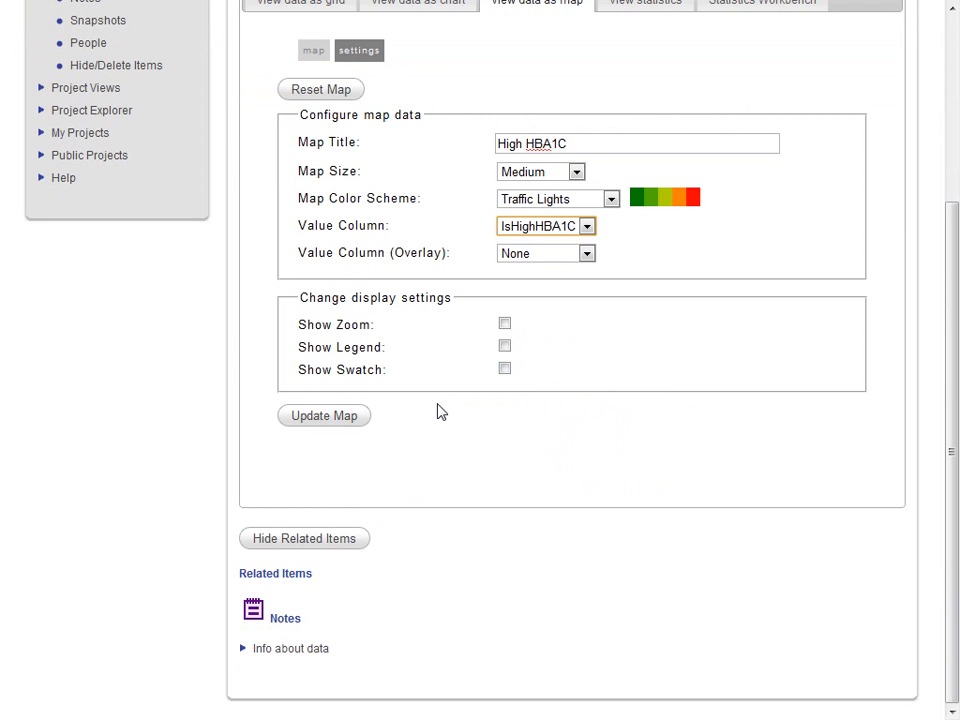
left_click(504, 346)
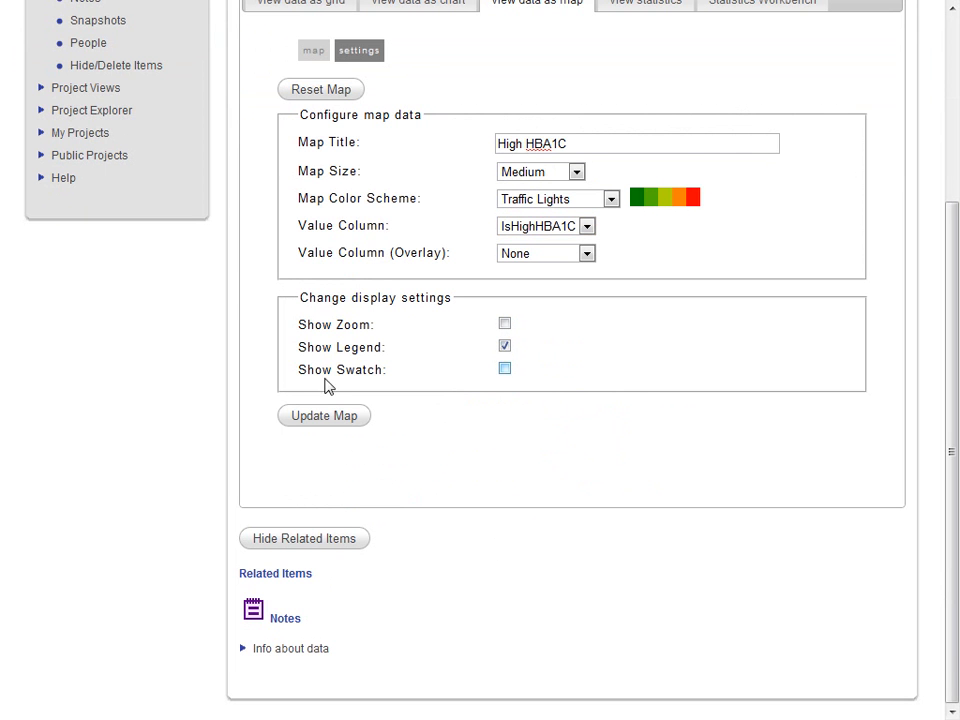
left_click(330, 415)
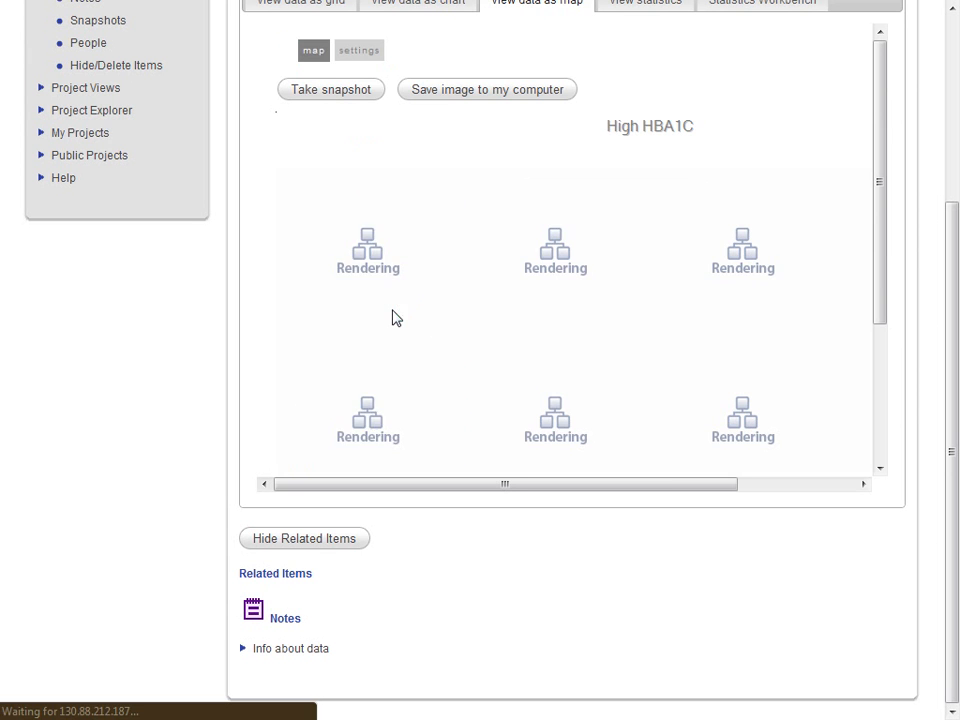
scroll(542, 315, "down", 3)
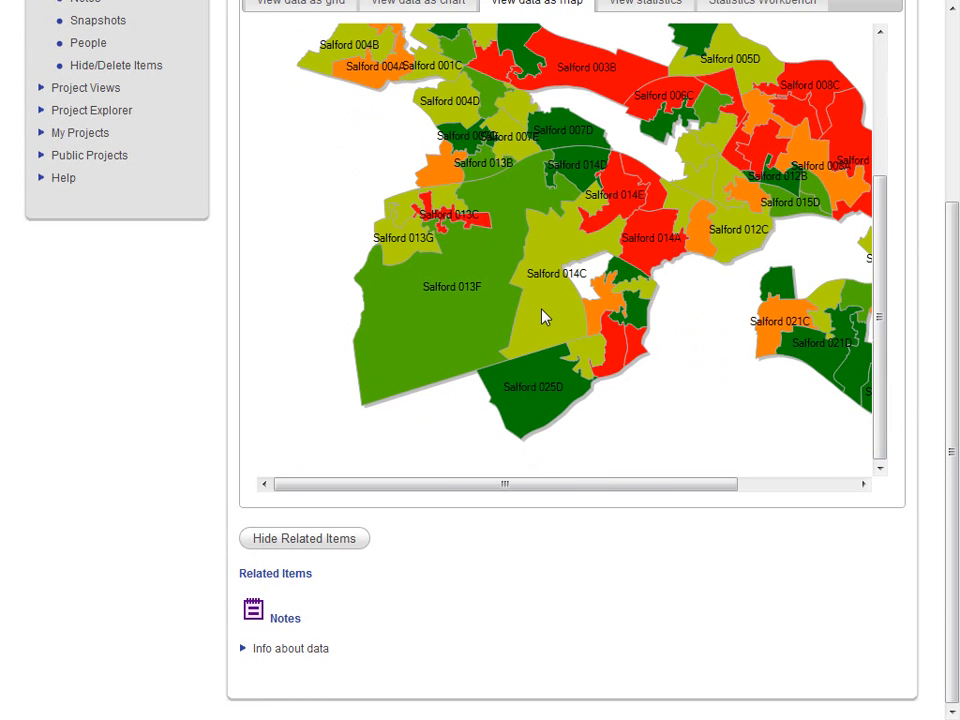
mouse_move(568, 489)
left_mouse_down()
mouse_move(707, 501)
mouse_move(579, 491)
left_mouse_up()
scroll(580, 491, "up", 3)
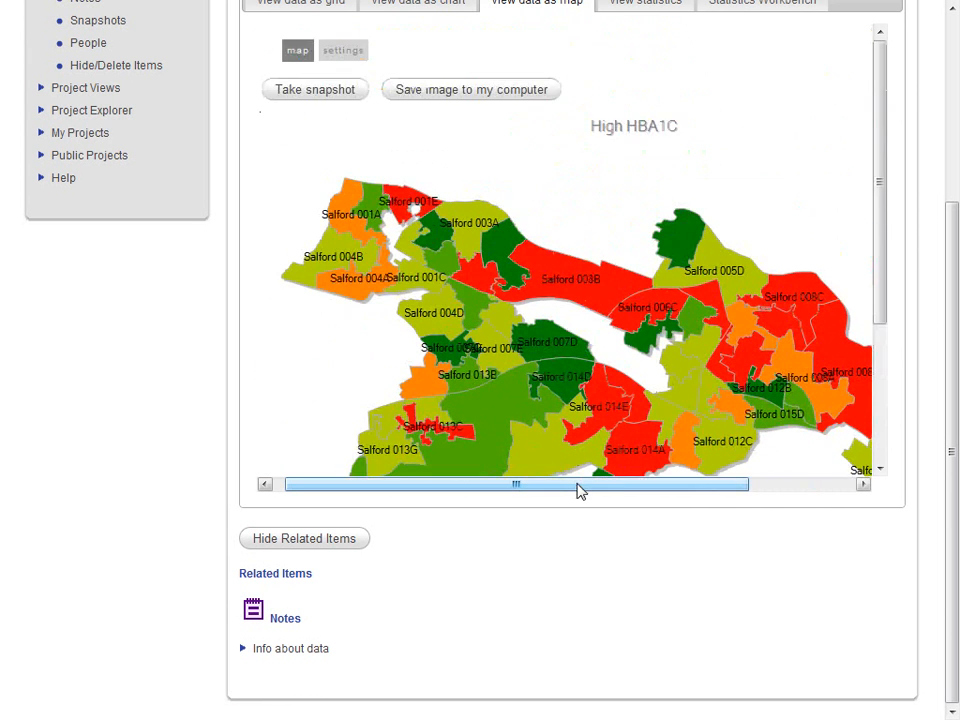
scroll(578, 490, "up", 3)
- Take a snapshot of the High HBA1C map and open it from the dataset's related items
mouse_move(572, 480)
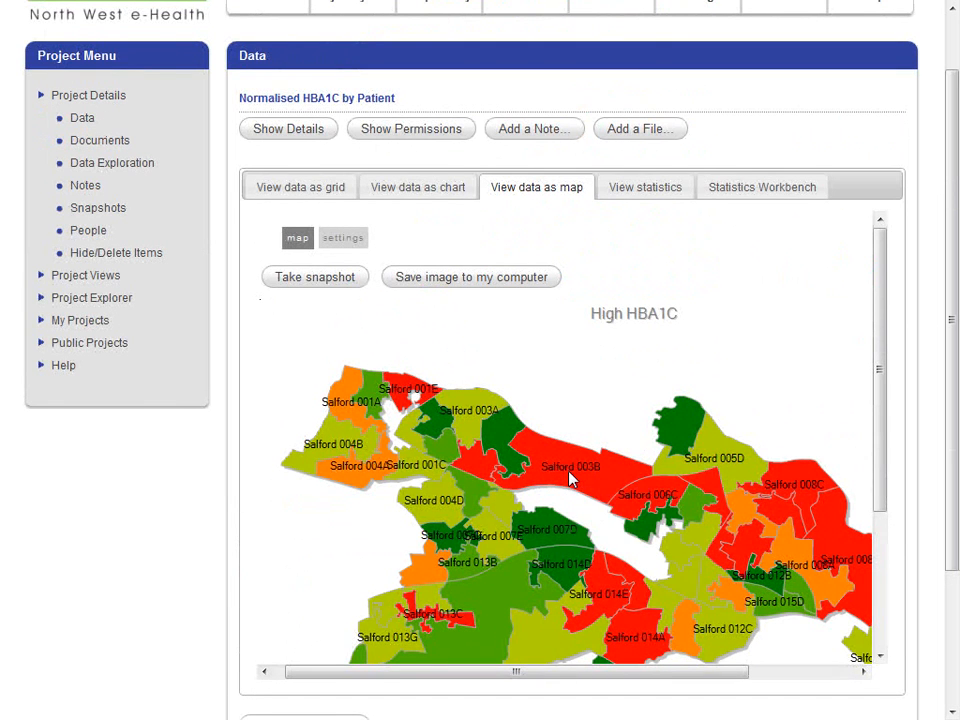
mouse_move(550, 480)
left_click(324, 280)
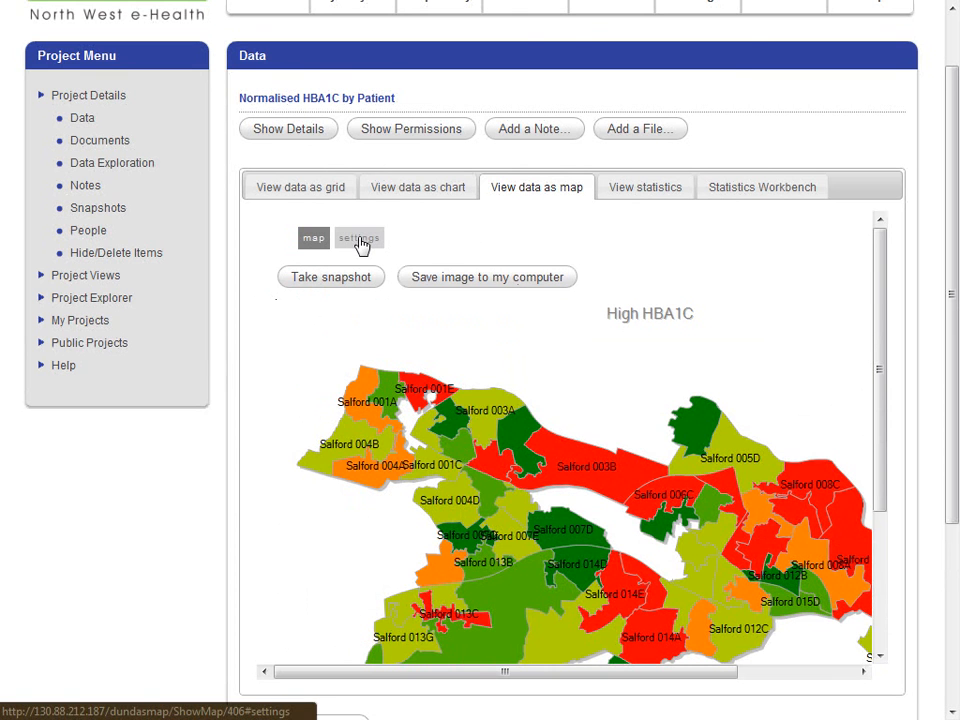
scroll(438, 425, "down", 5)
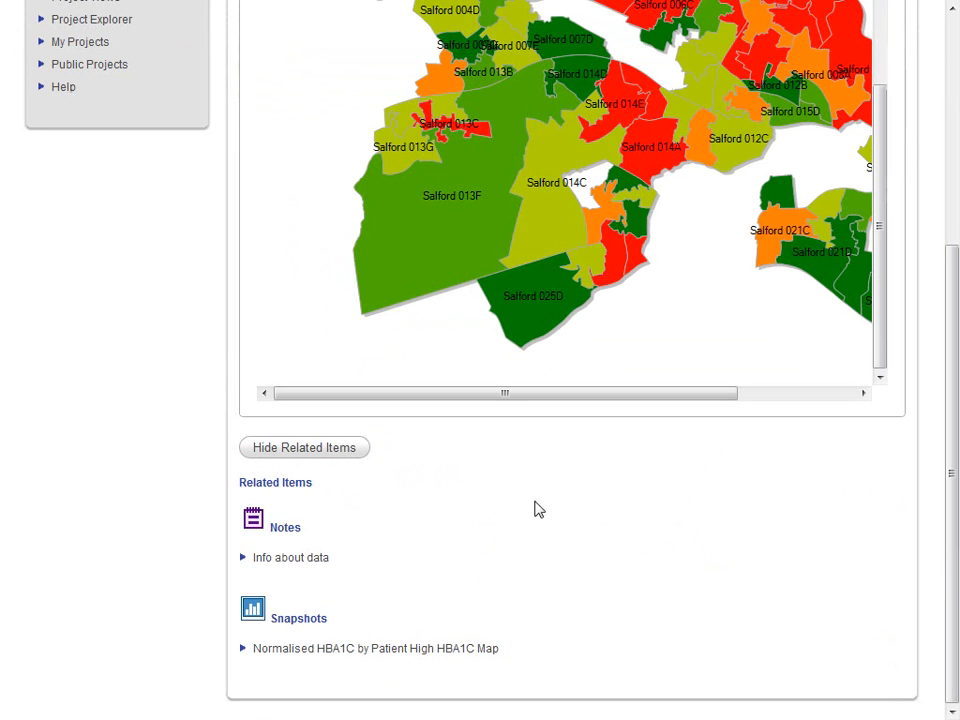
left_click(304, 650)
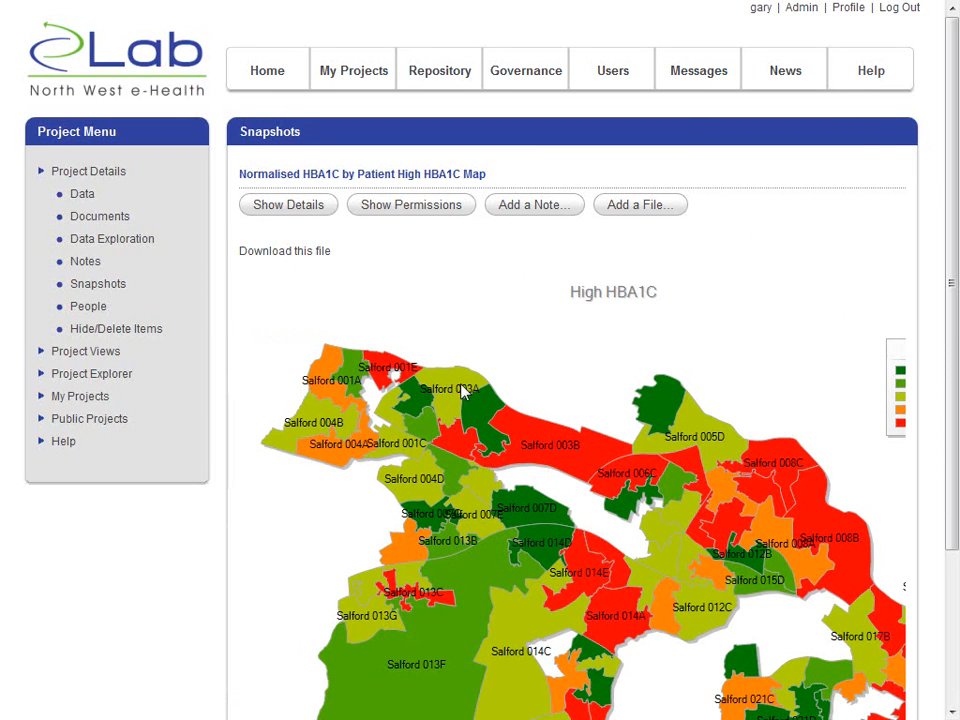
scroll(463, 393, "down", 2)
scroll(450, 360, "up", 2)
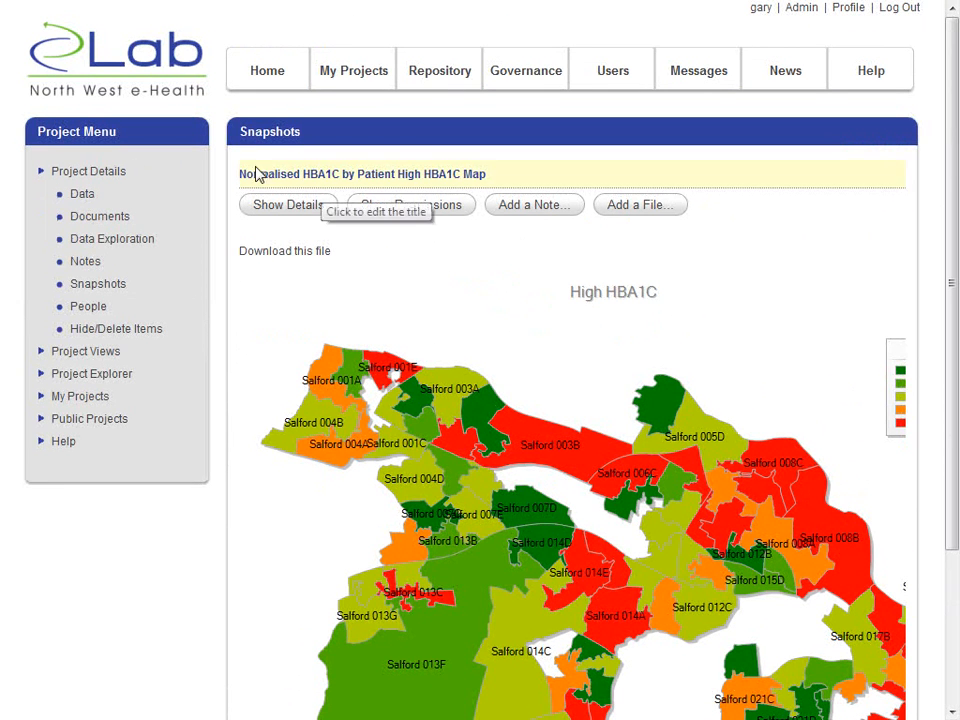
- Start creating a data explorer in the project's Data Exploration area, based on the Normalised HBA1C by Patient table
left_click(105, 241)
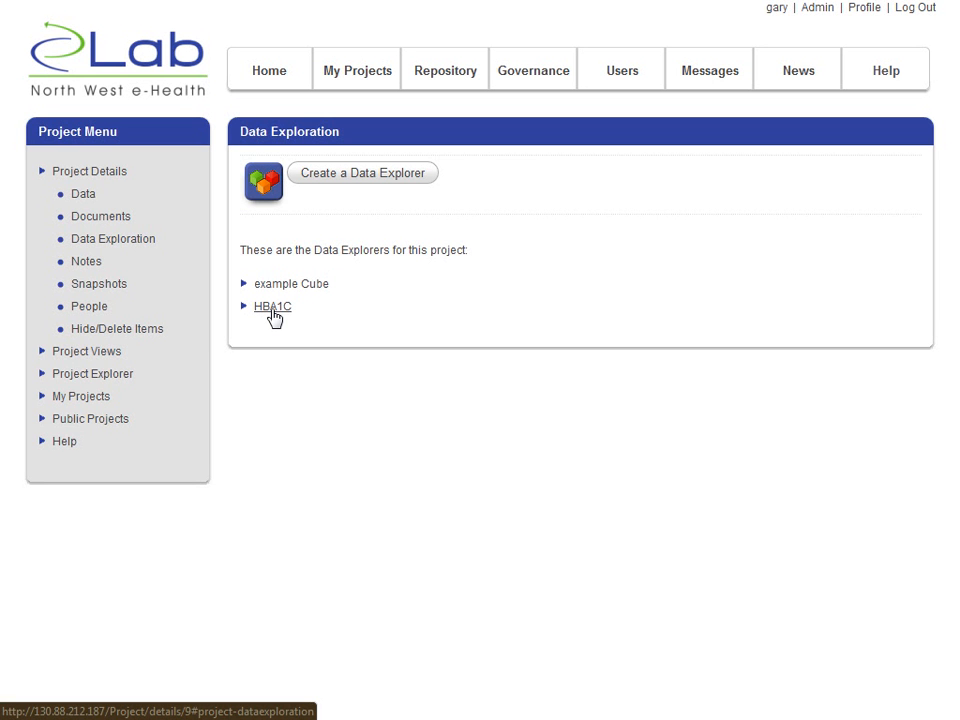
left_click(348, 177)
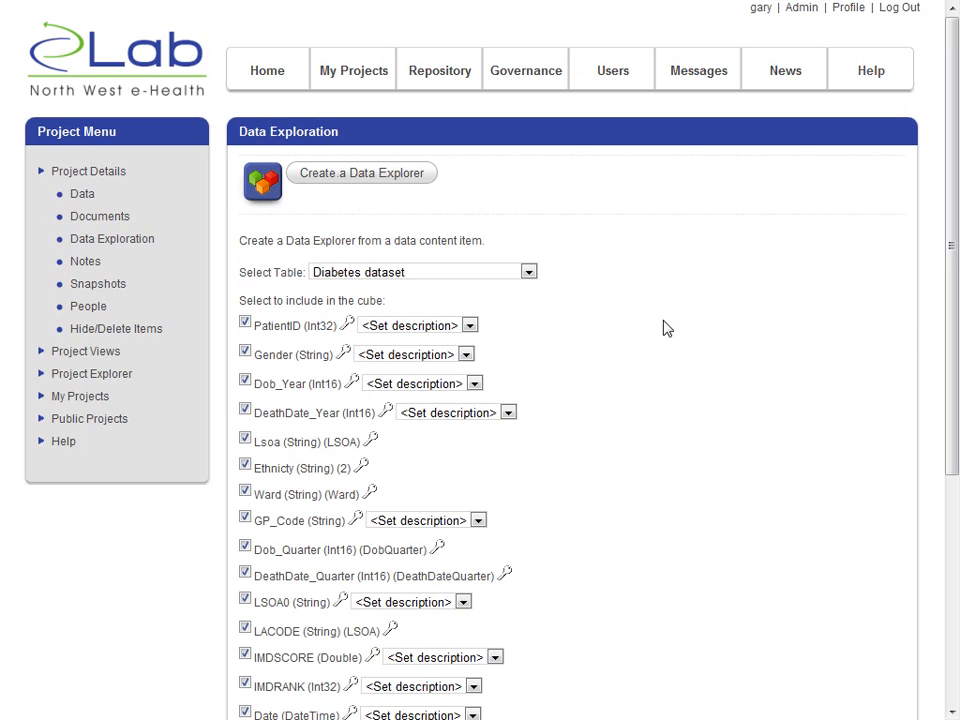
scroll(667, 328, "down", 4)
scroll(667, 328, "up", 3)
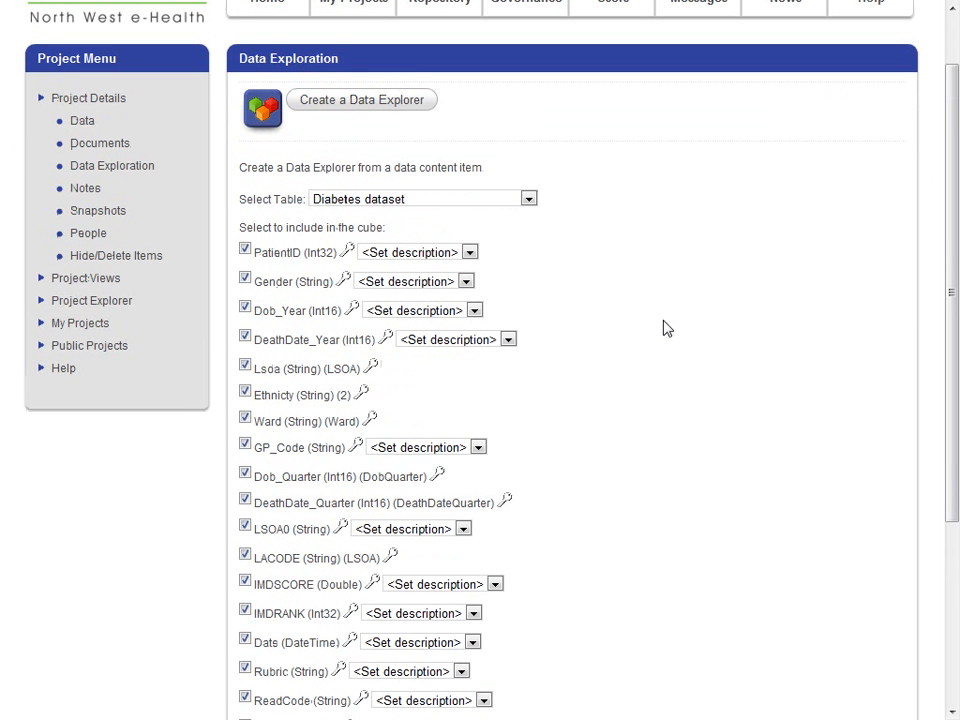
left_click(461, 203)
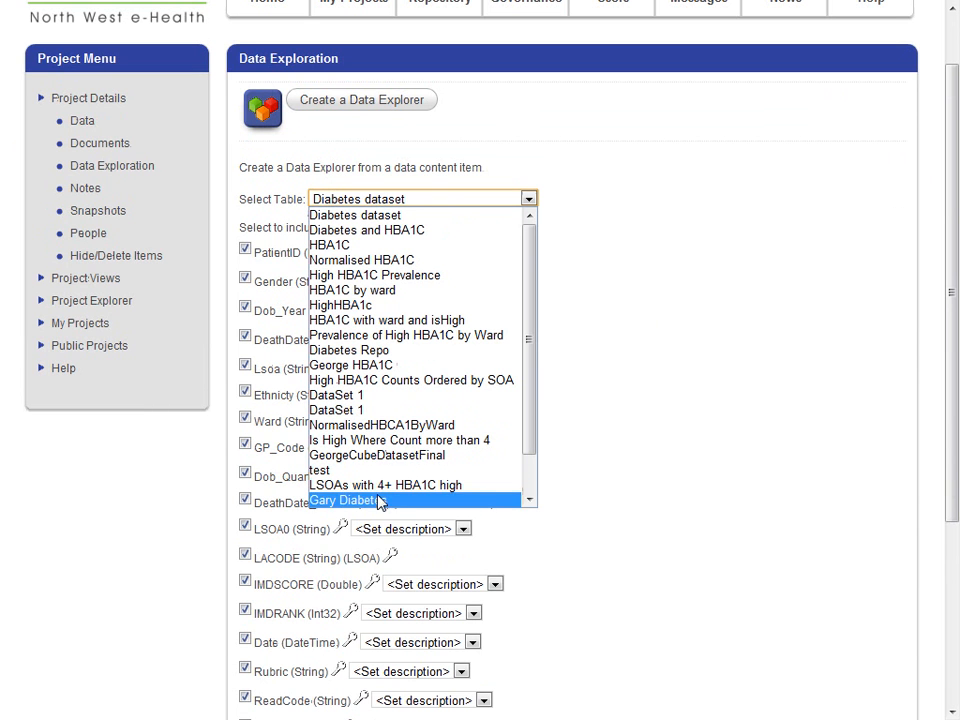
left_click(530, 491)
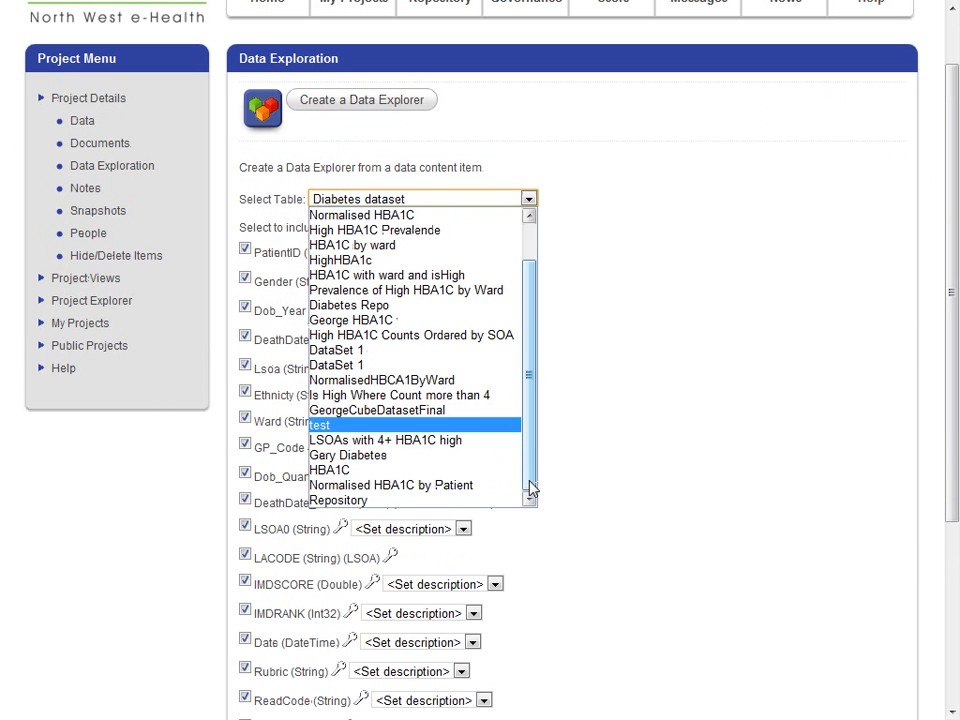
left_click(437, 486)
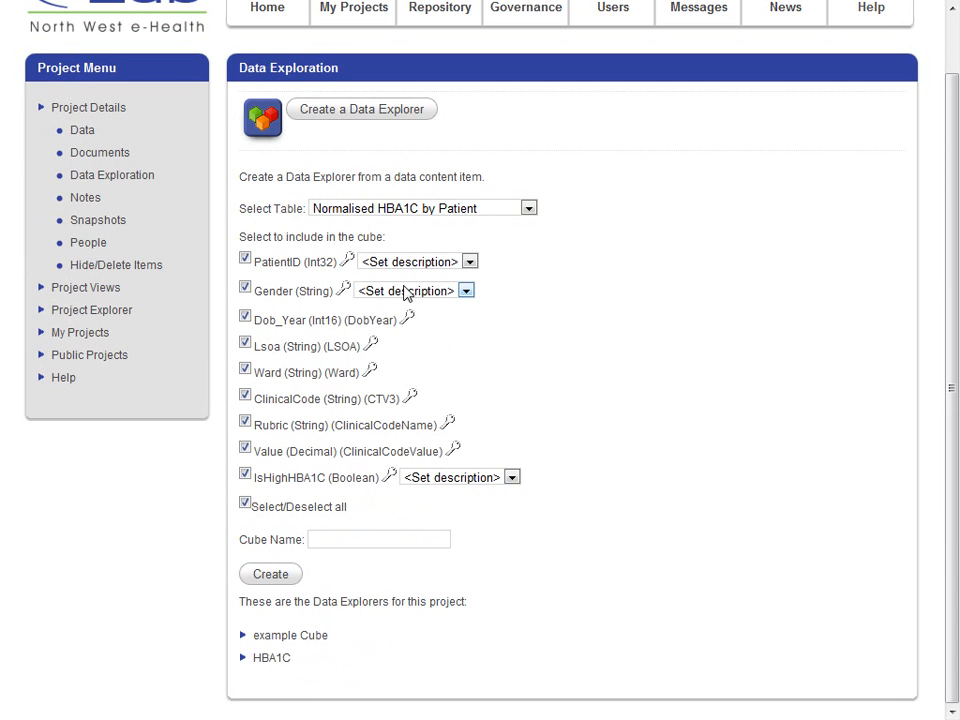
- Describe the Gender column for the cube as Demographics with the type Gender
left_click(402, 291)
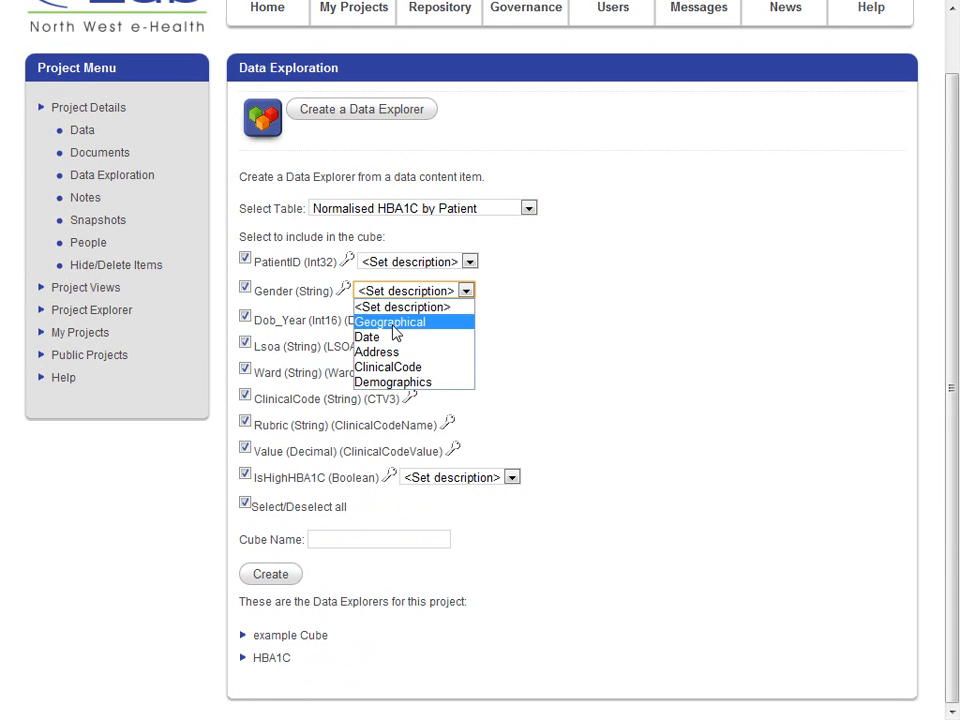
left_click(400, 383)
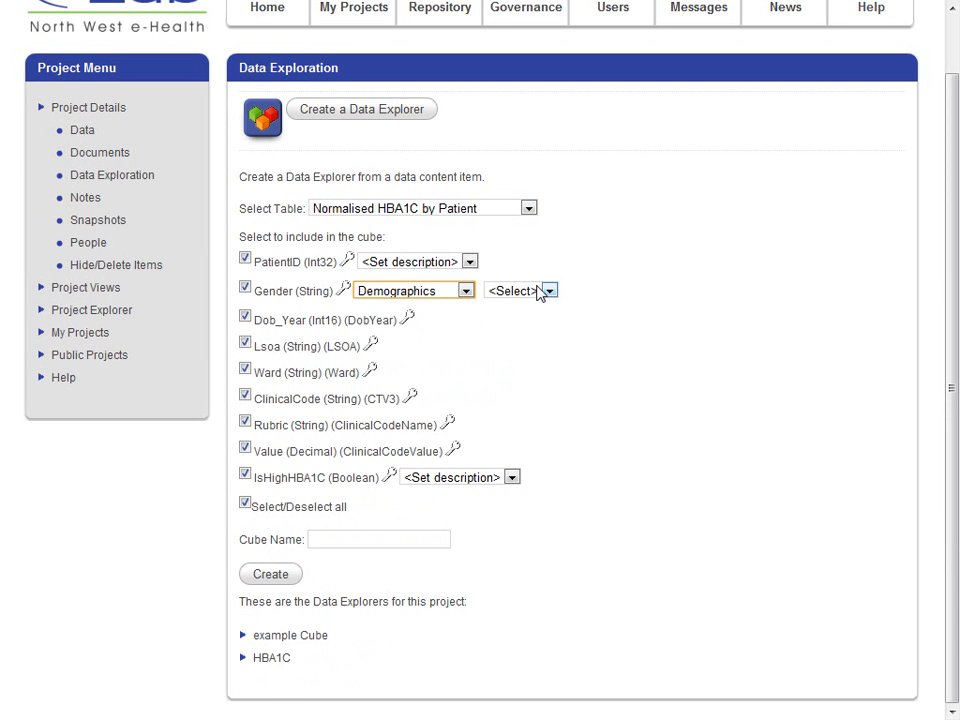
left_click(543, 291)
left_click(533, 323)
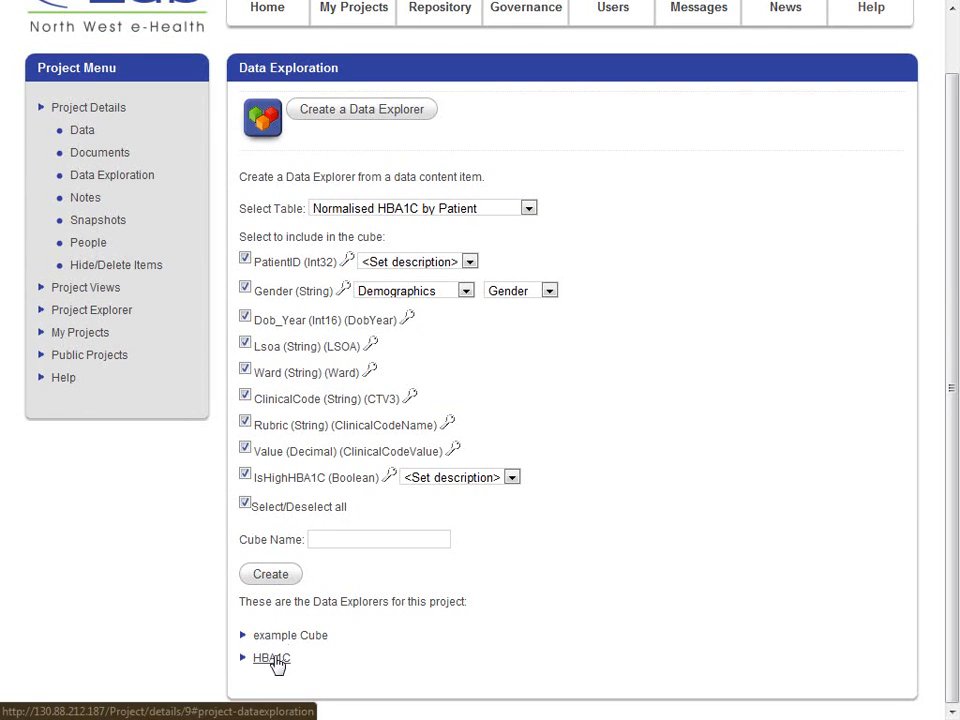
- Open the existing HBA1C data explorer and add the geographical Ward dimension to the chart's categorical axis after IsHighHBA1C
left_click(272, 660)
scroll(556, 373, "down", 2)
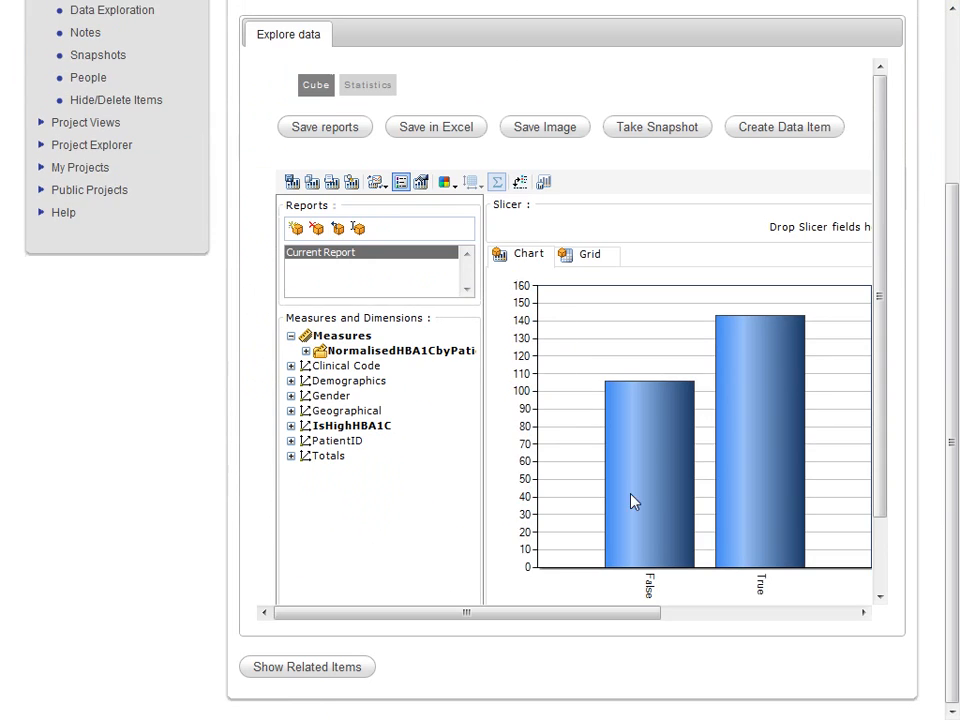
mouse_move(634, 622)
left_mouse_down()
mouse_move(681, 624)
mouse_move(632, 627)
left_mouse_up()
left_click_drag(879, 476, 893, 547)
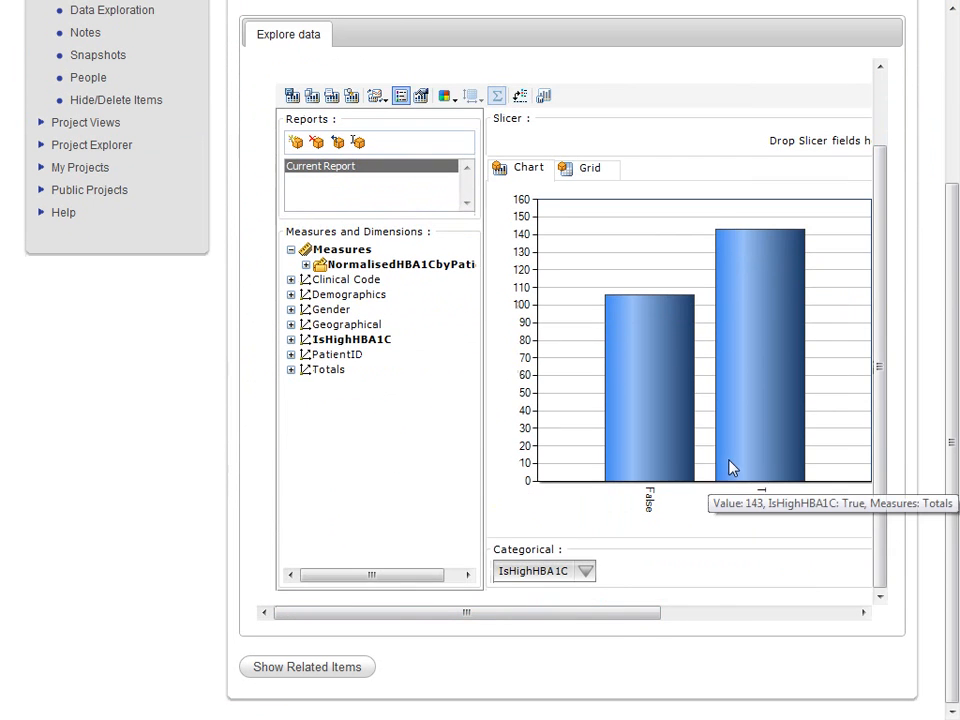
left_click(291, 325)
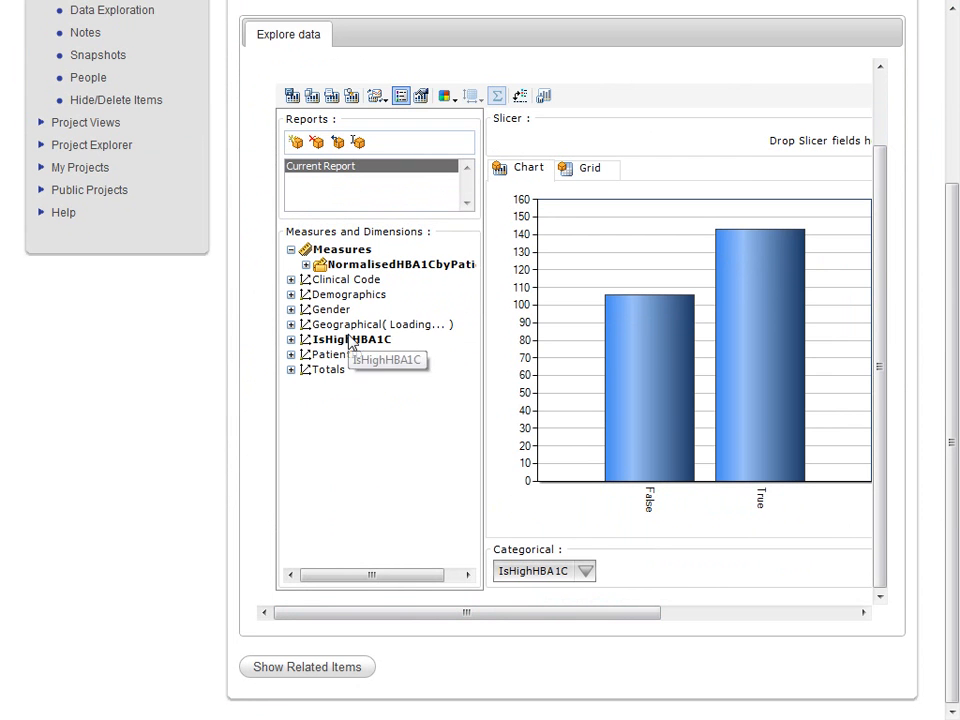
left_click_drag(336, 356, 604, 571)
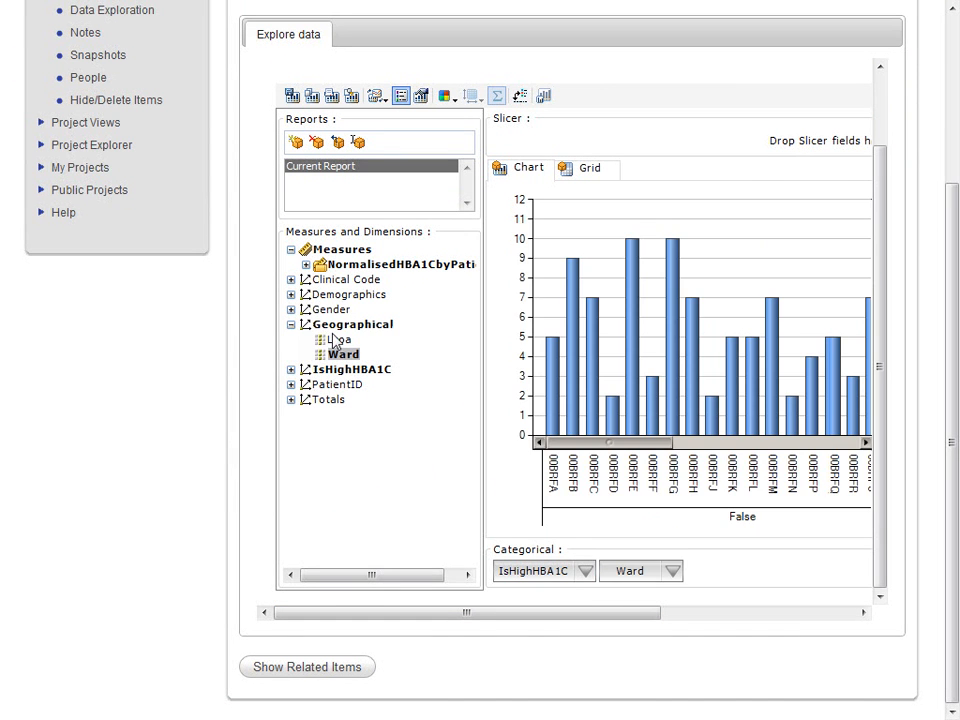
- Add the Gender dimension to the categorical axis and move Ward ahead of IsHighHBA1C
left_click(291, 310)
left_click_drag(340, 336, 690, 568)
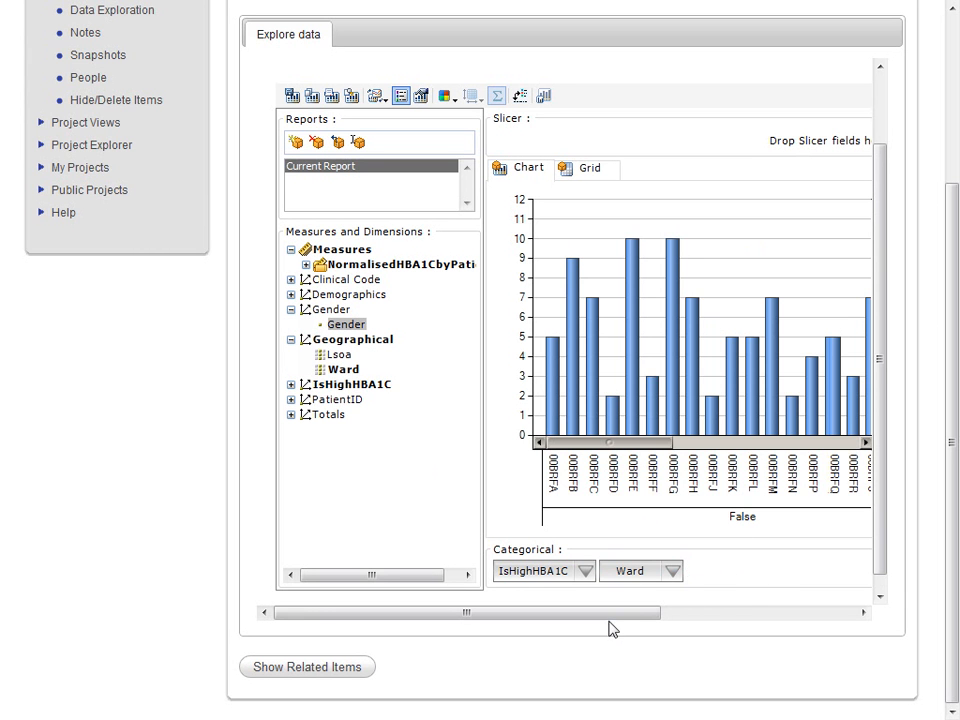
mouse_move(611, 615)
left_mouse_down()
mouse_move(658, 615)
mouse_move(621, 615)
left_mouse_up()
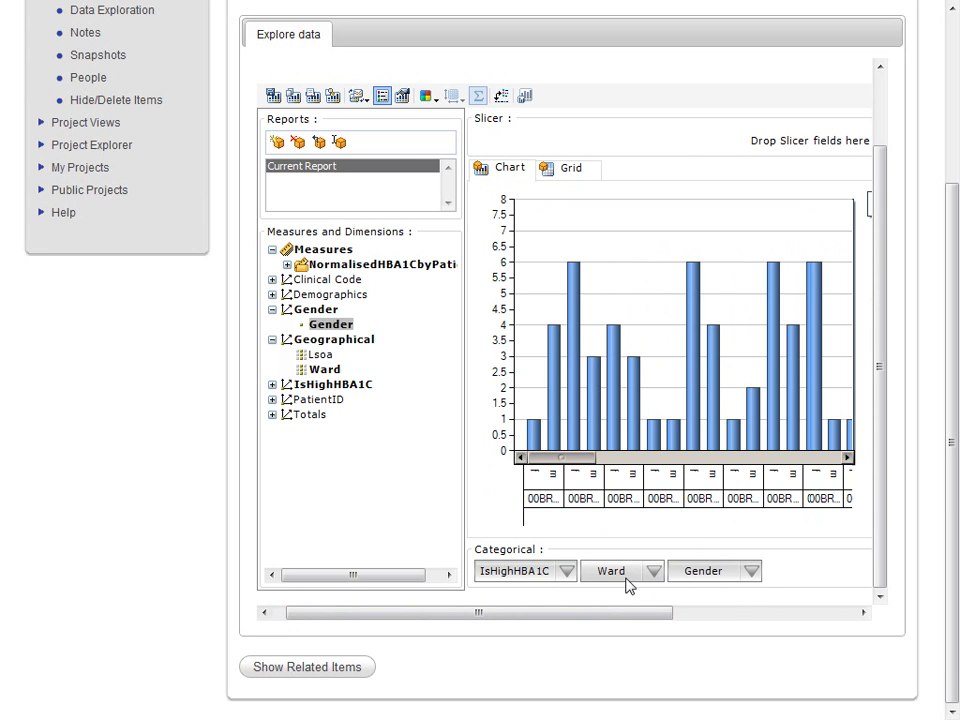
left_click_drag(617, 578, 476, 574)
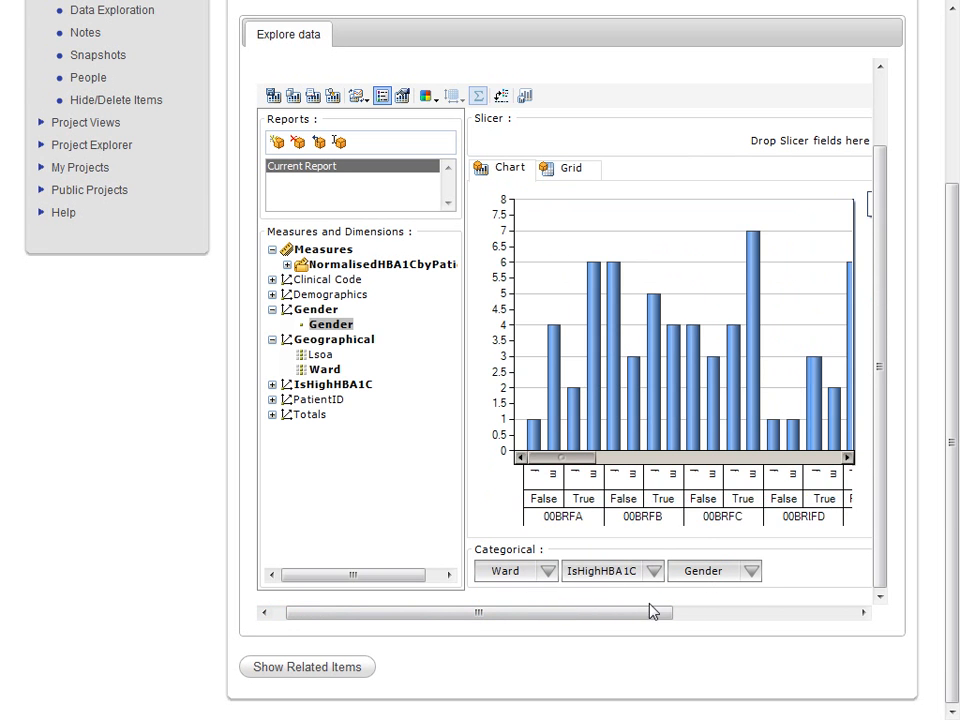
- Look over the full width of the cube chart and switch its display to the grid
left_click_drag(649, 613, 857, 617)
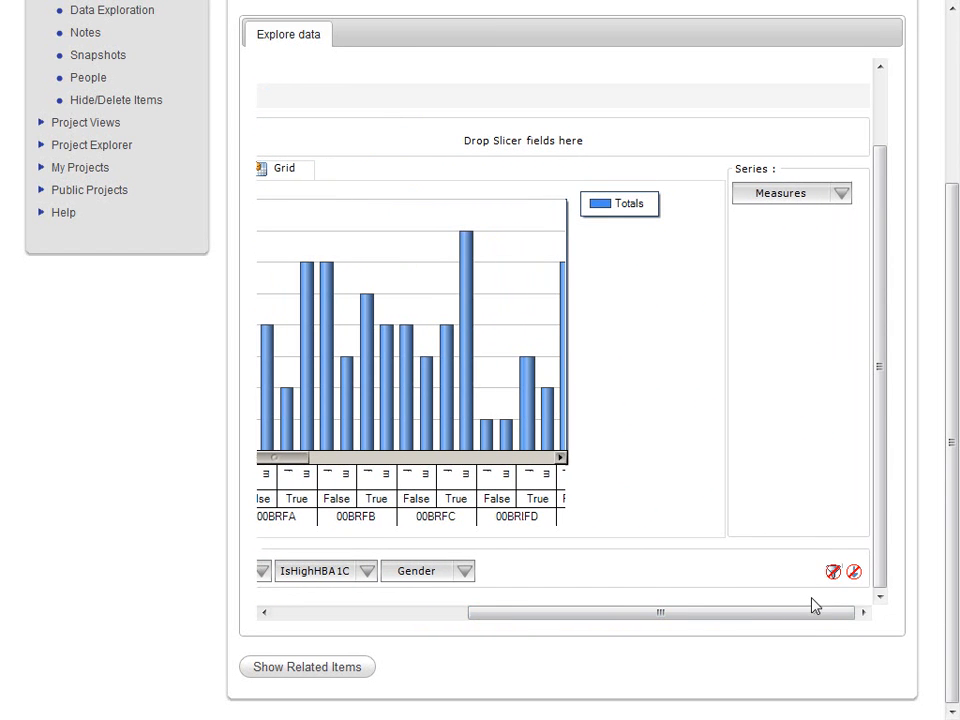
left_click_drag(812, 612, 679, 628)
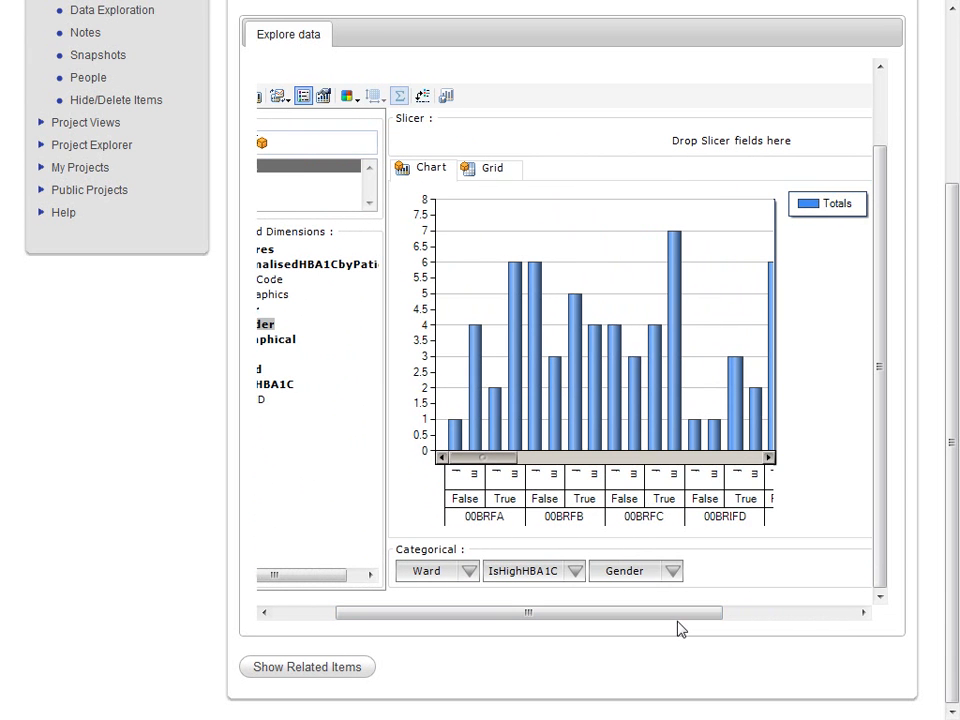
left_click(490, 170)
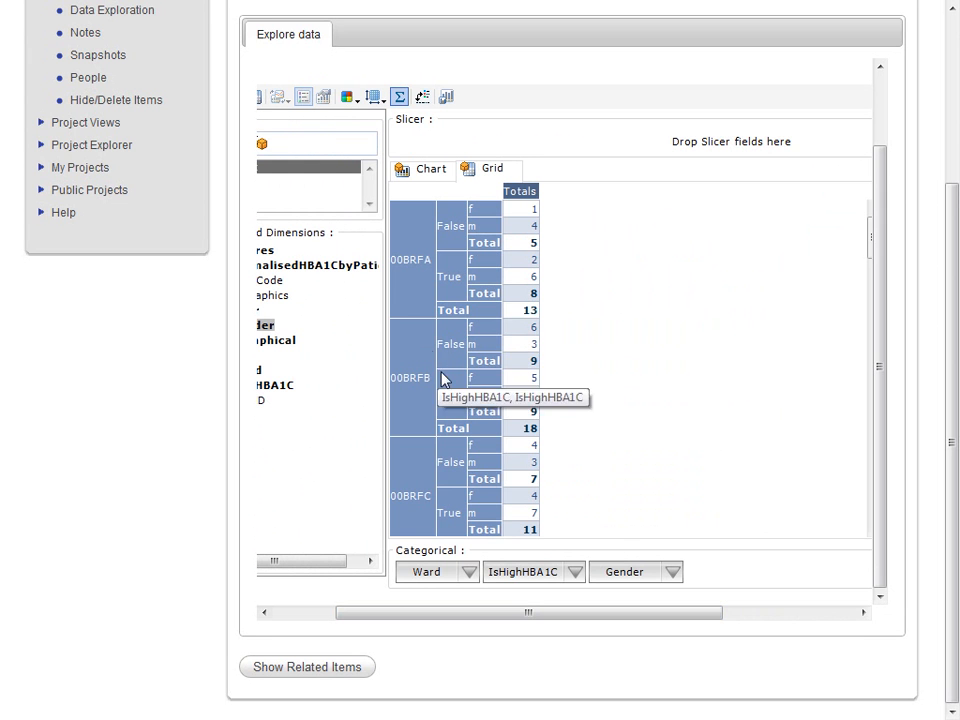
- Look over the cube grid by ward, high HBA1C status and gender, and the options for saving the exploration
left_click_drag(390, 622, 315, 619)
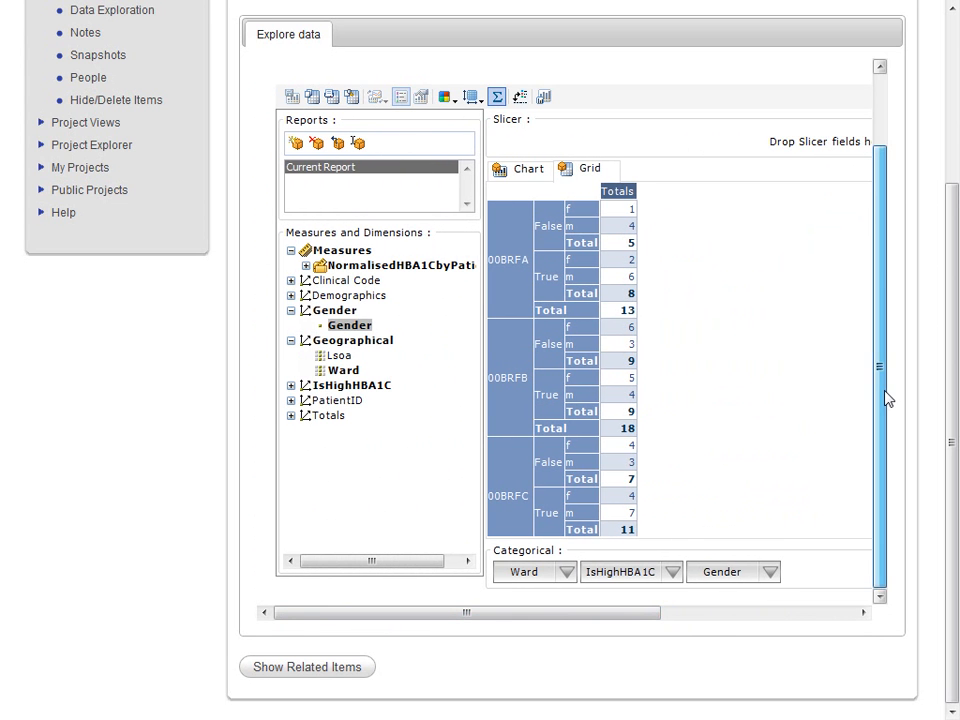
left_click_drag(885, 396, 885, 274)
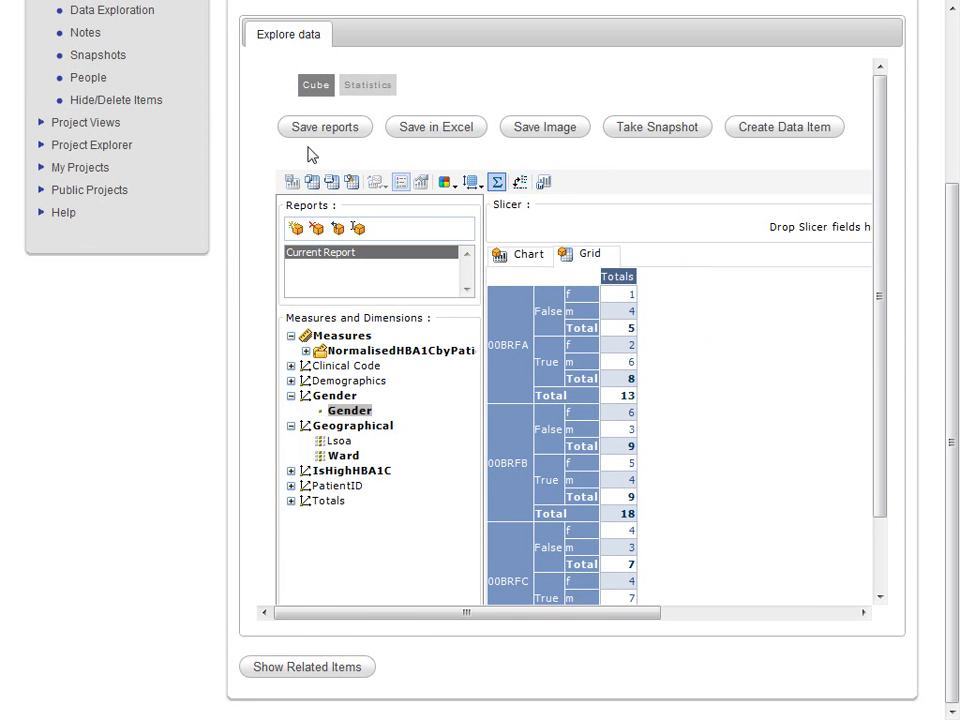
scroll(87, 203, "up", 3)
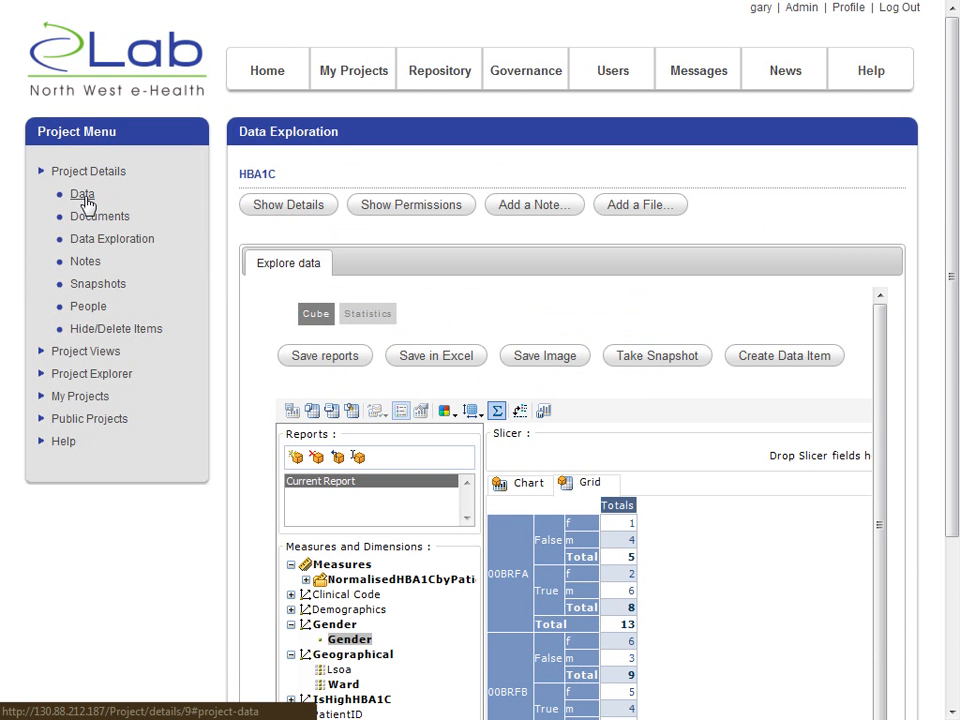
- Open the second project member's profile from the project's people and view the form for sending that member a message
left_click(88, 307)
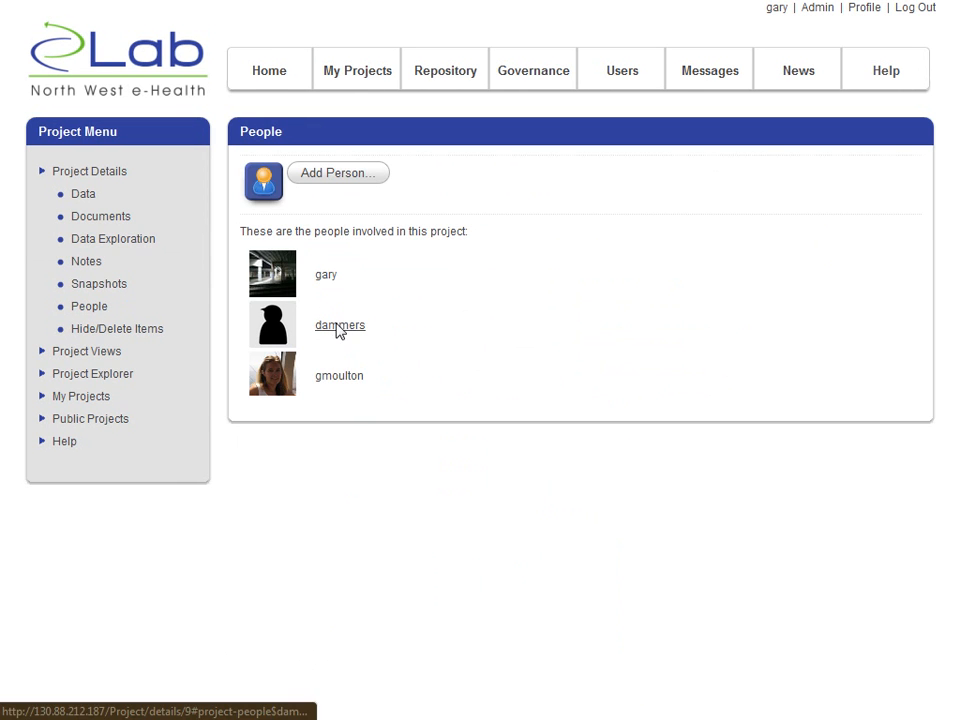
left_click(337, 329)
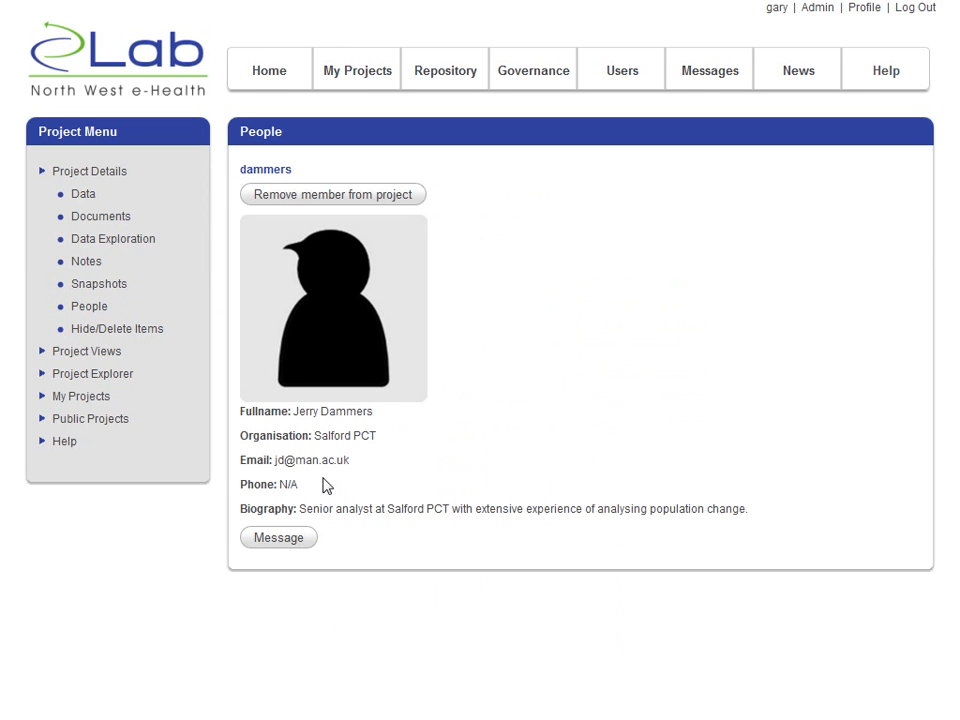
left_click(287, 540)
scroll(362, 569, "down", 2)
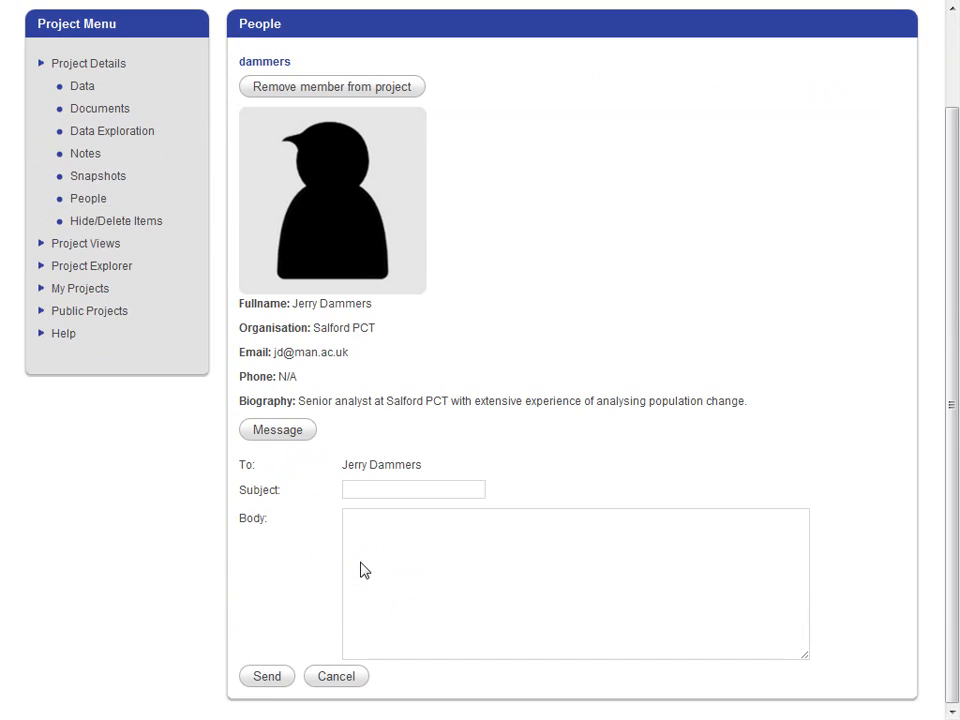
scroll(362, 569, "up", 2)
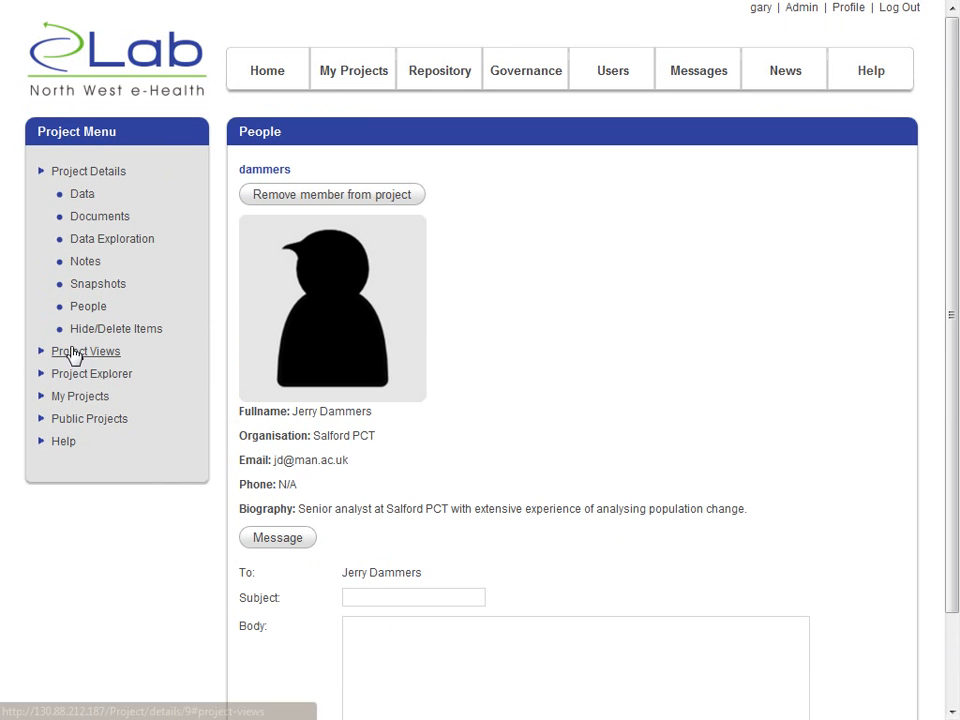
- Review the project's data items and the Project Details overview
left_click(83, 196)
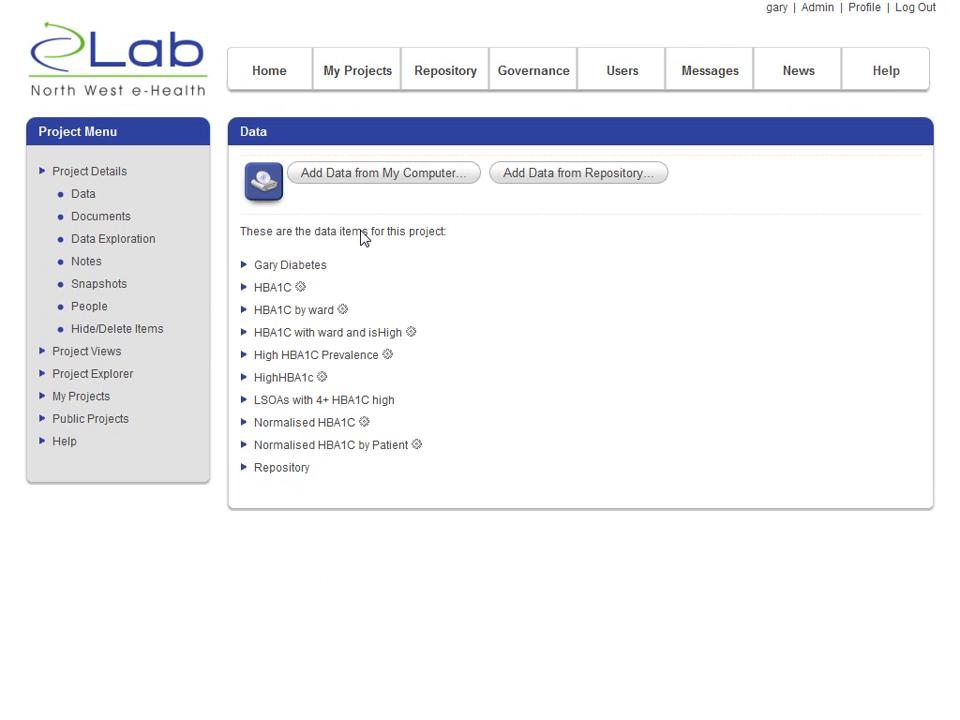
left_click(96, 180)
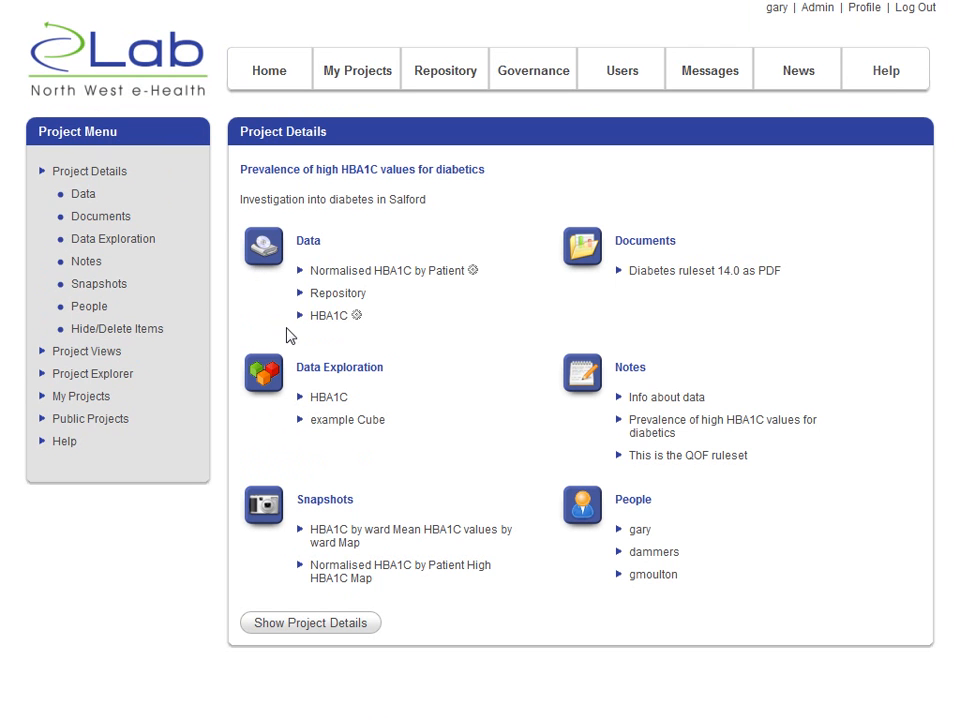
- Create a new project view named High HBA1C
left_click(94, 356)
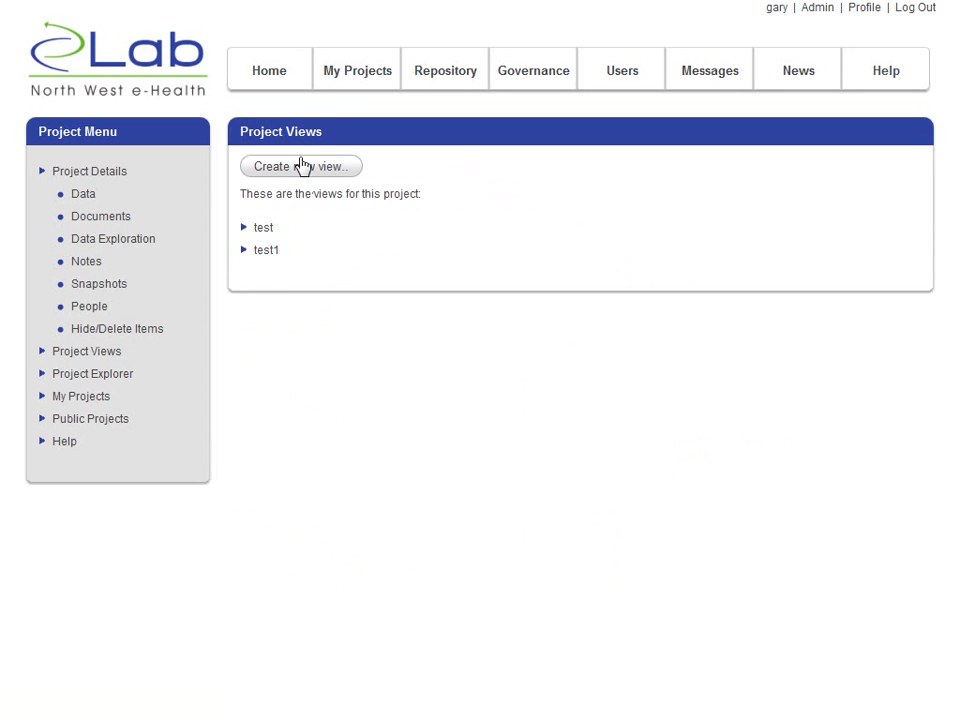
left_click(301, 166)
left_click(314, 188)
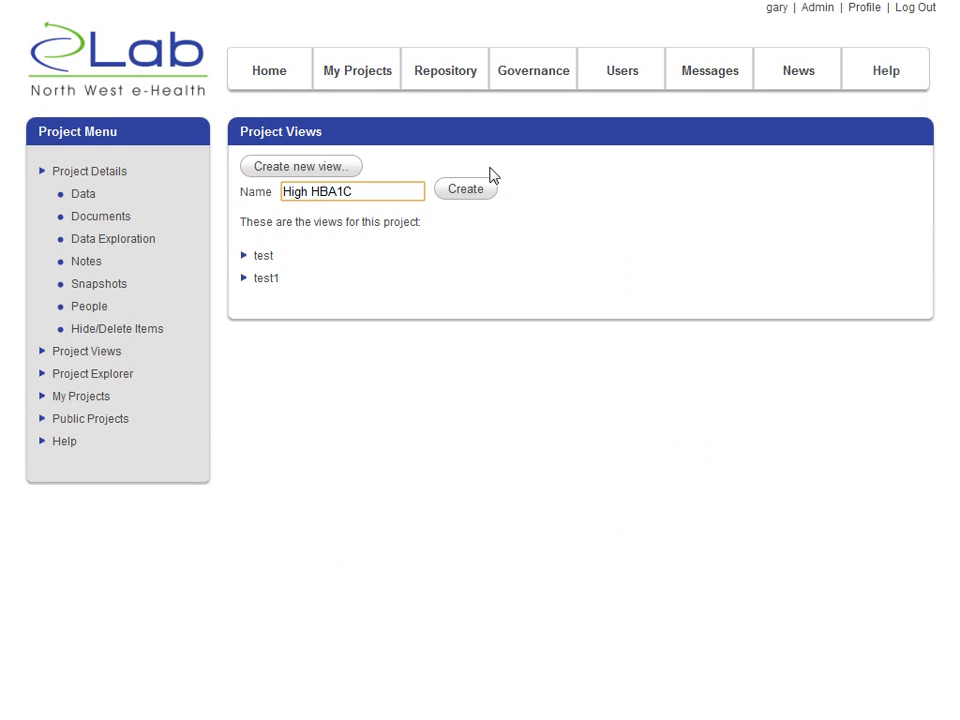
type("High HBA1C")
left_click(469, 190)
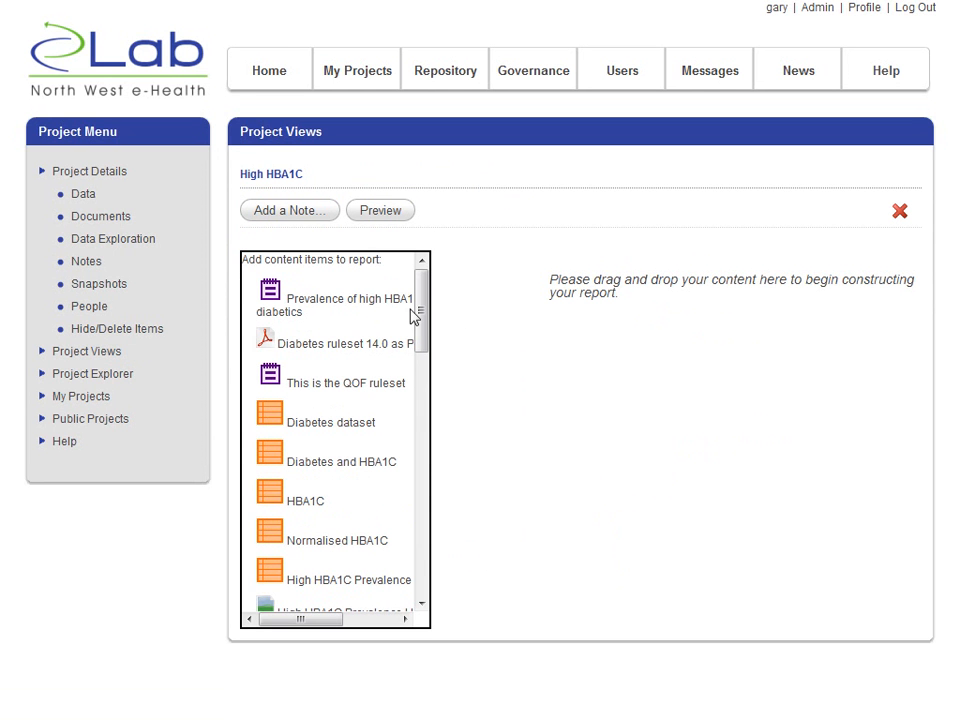
- Add the Normalised HBA1C by Patient High HBA1C Map snapshot to the report and place the Normalised HBA1C by Patient dataset above it
left_click_drag(432, 351, 422, 553)
left_click(421, 377)
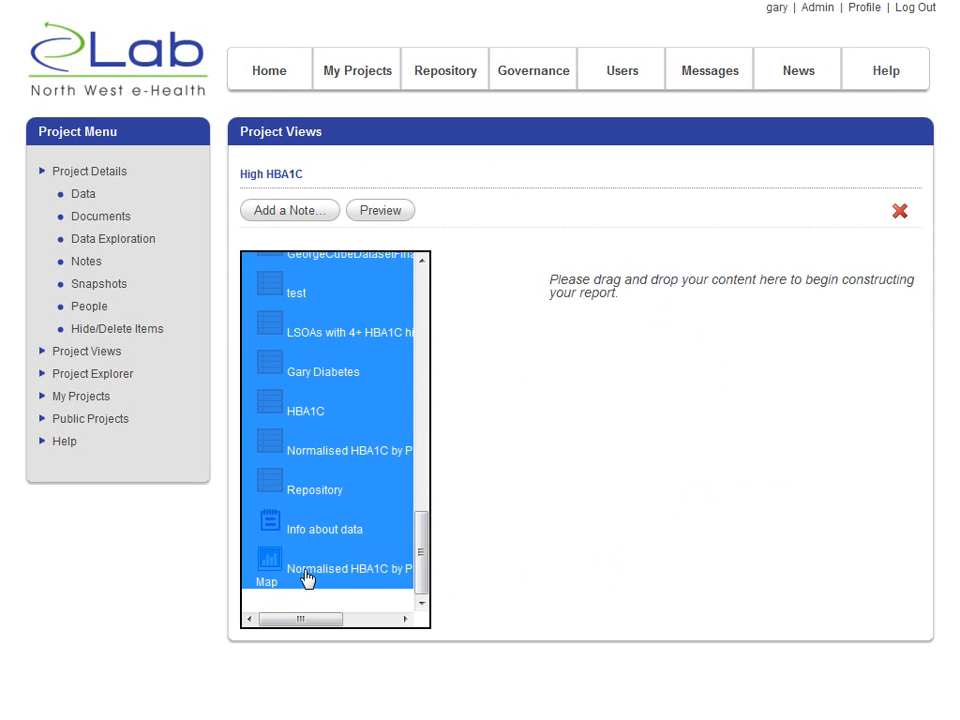
left_click_drag(307, 580, 585, 377)
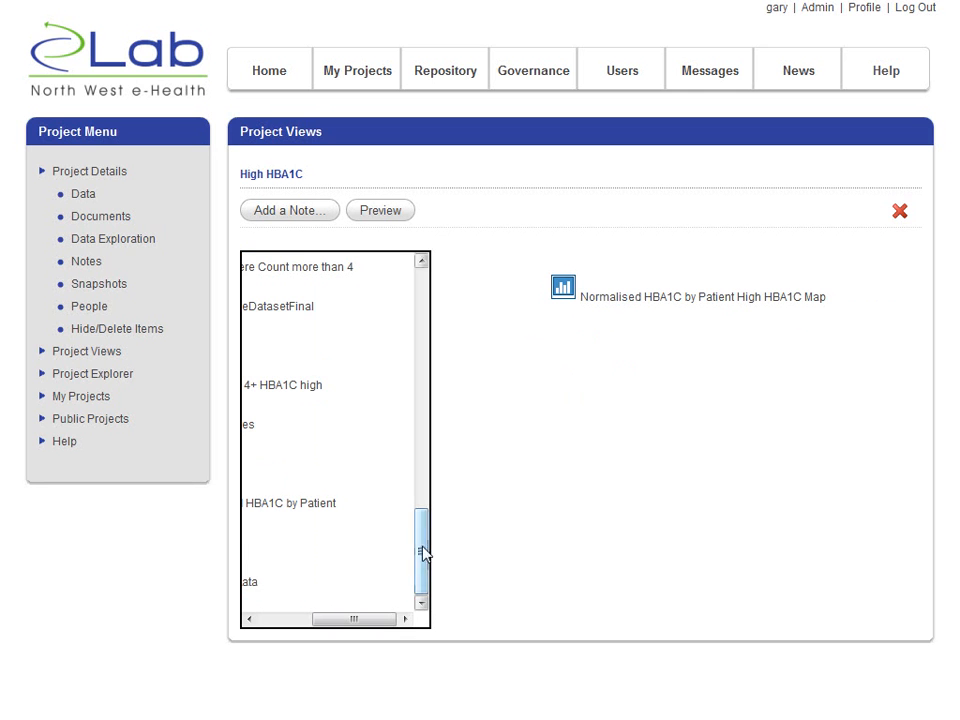
left_click_drag(330, 619, 256, 637)
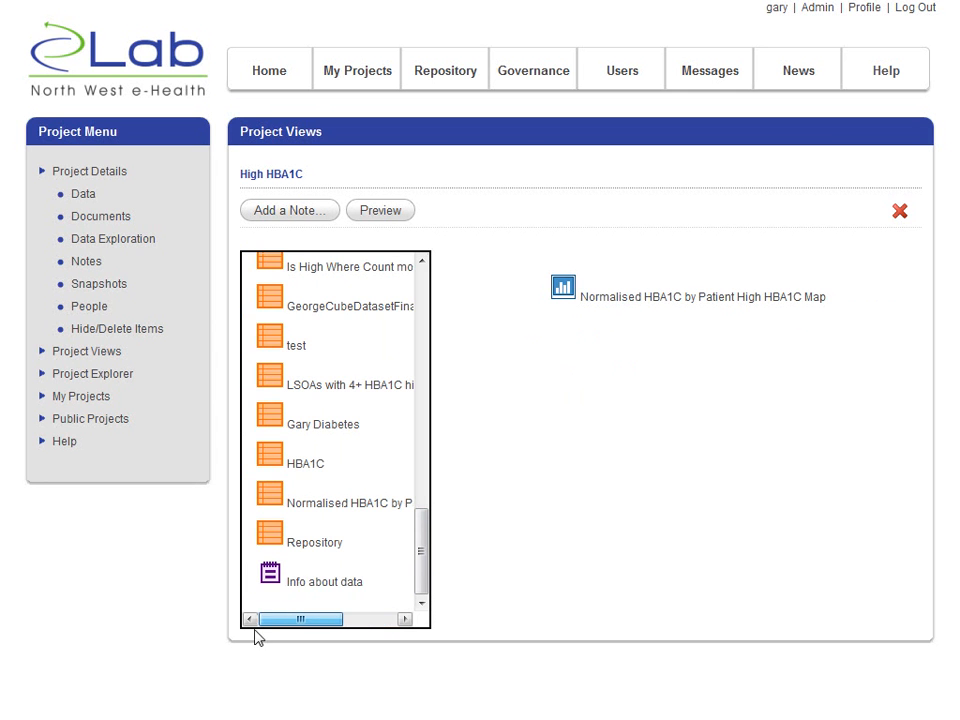
left_click_drag(328, 510, 658, 300)
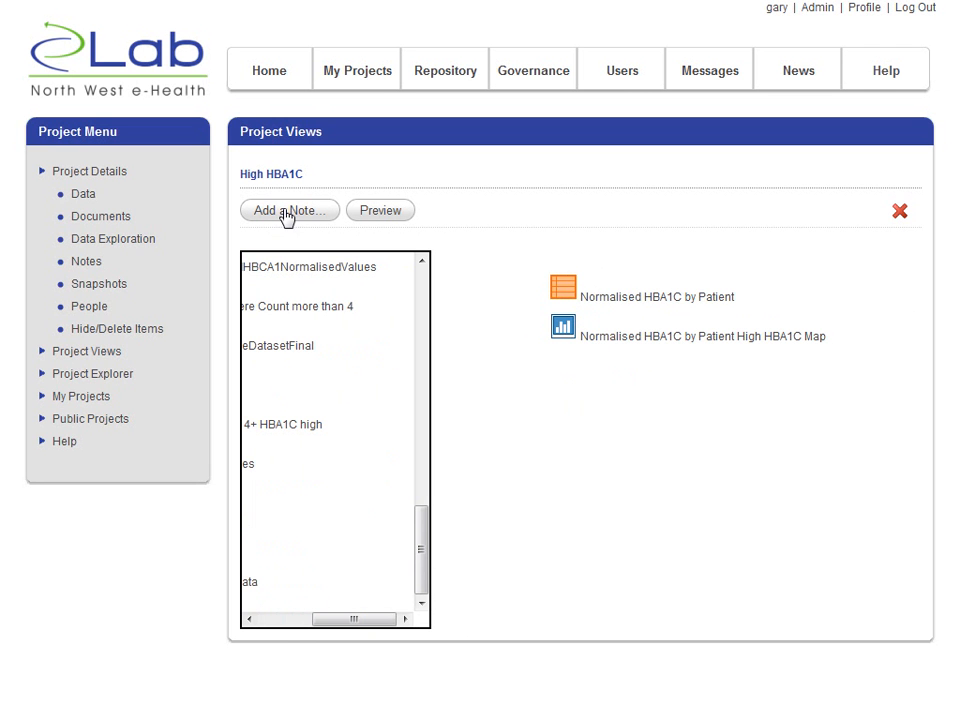
- Preview the High HBA1C report, check its patient table and map, and export it to Word
left_click(389, 216)
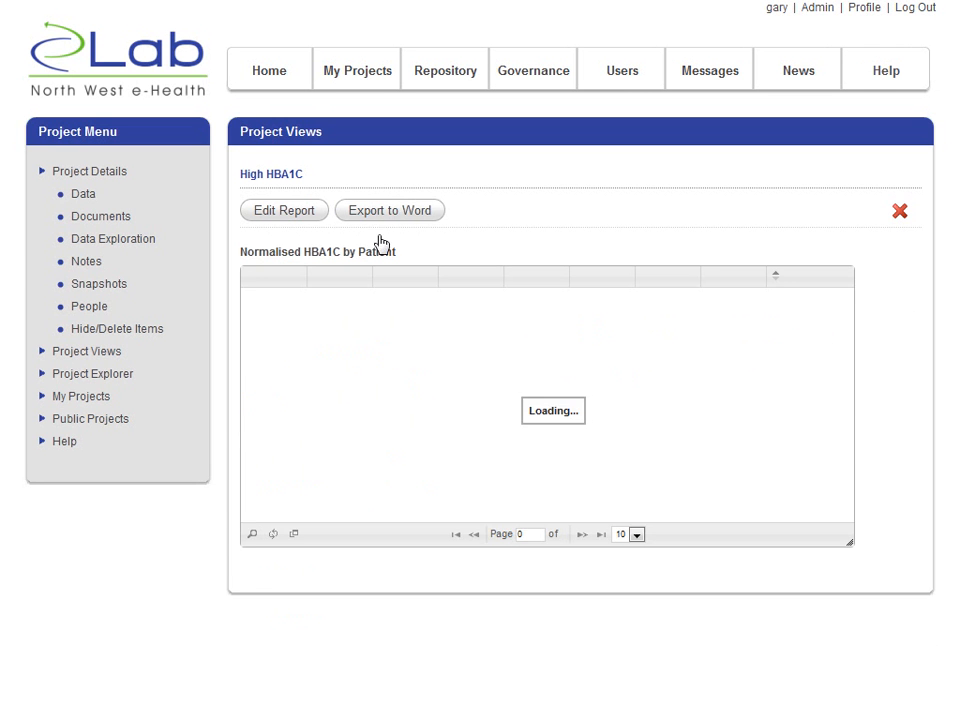
scroll(424, 311, "down", 5)
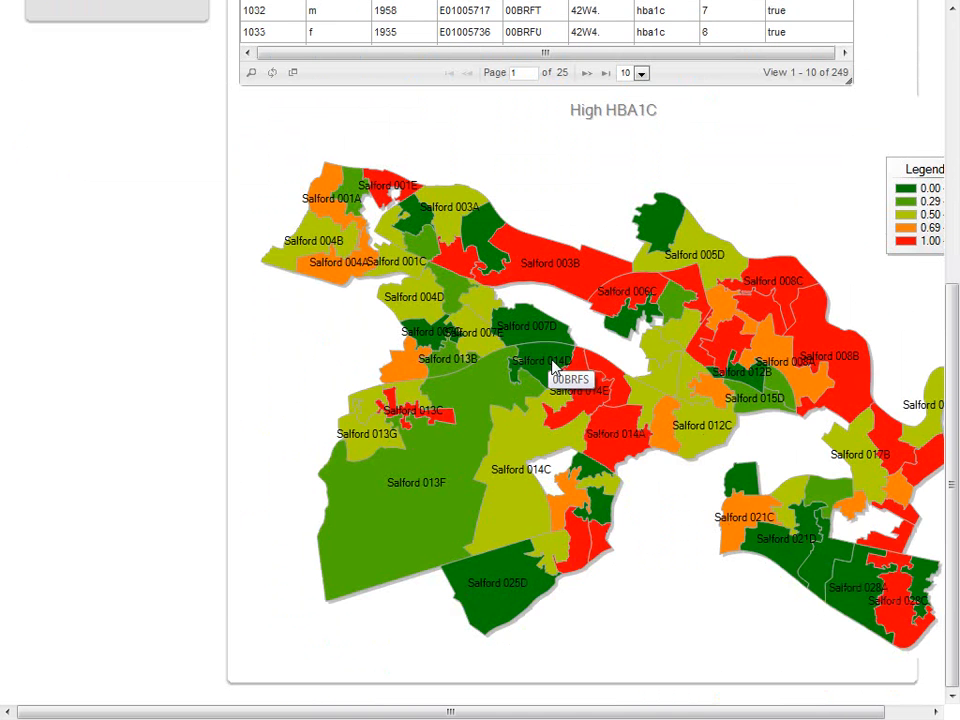
scroll(317, 285, "up", 5)
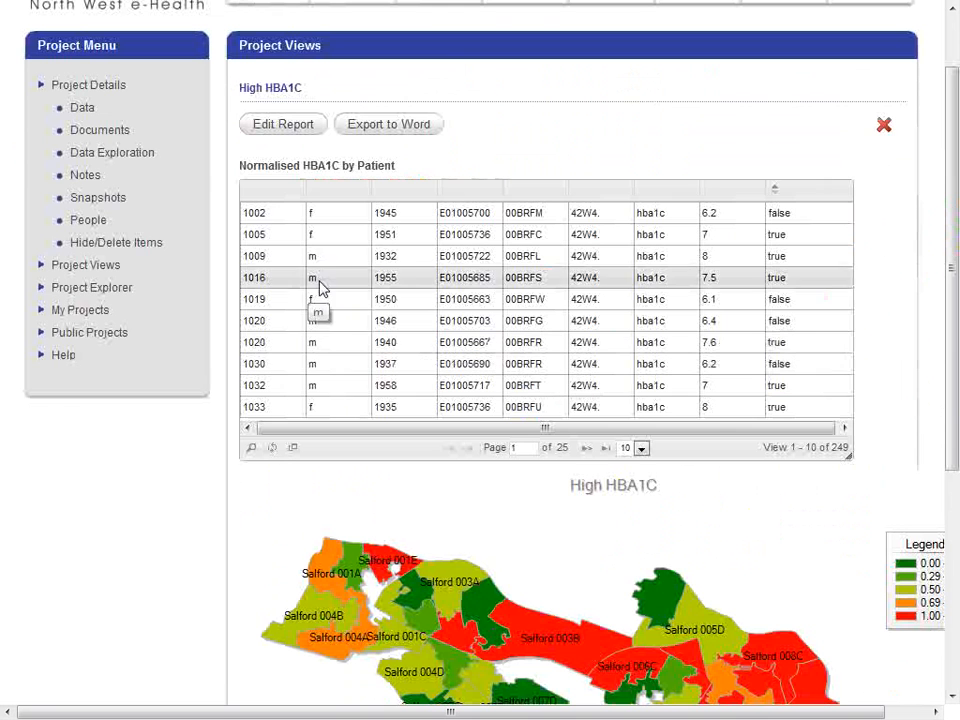
left_click(377, 124)
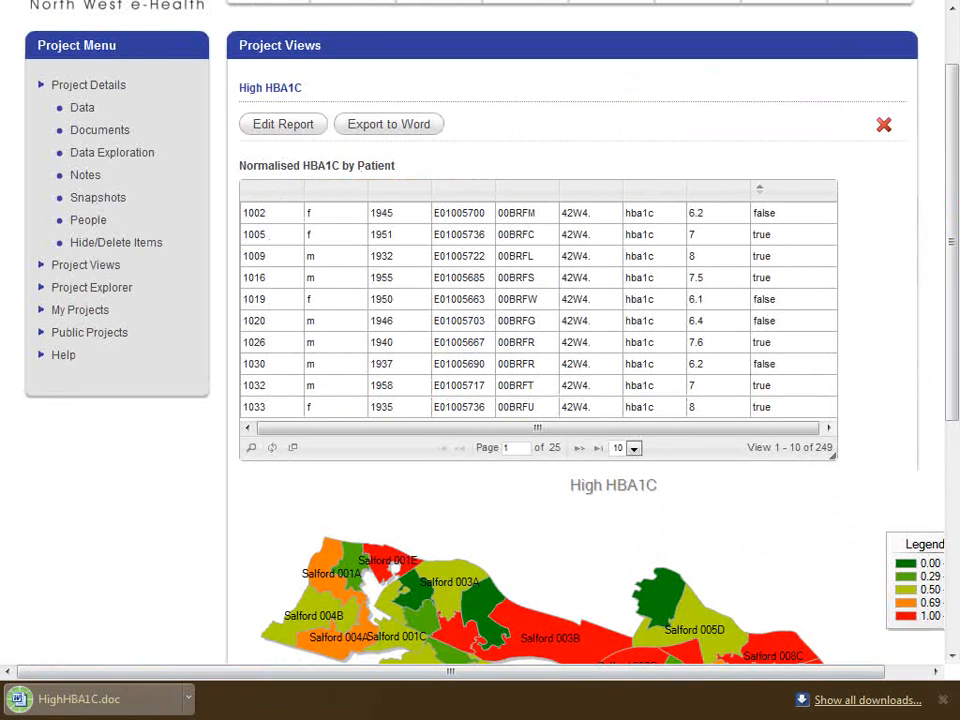